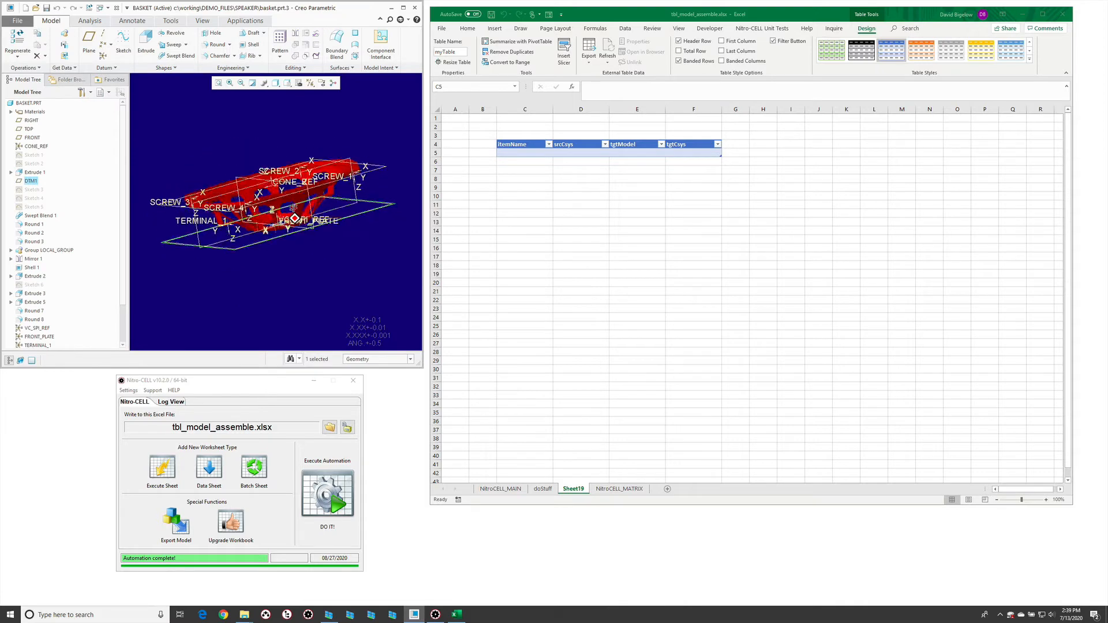
Check the cone reference coordinate system in the basket model and fill in table row 5 with ItemName basket.prt and srcCsys cone_ref.
mouse_move(279, 252)
middle_mouse_down()
mouse_move(281, 288)
mouse_move(281, 254)
middle_mouse_up()
left_click(290, 193)
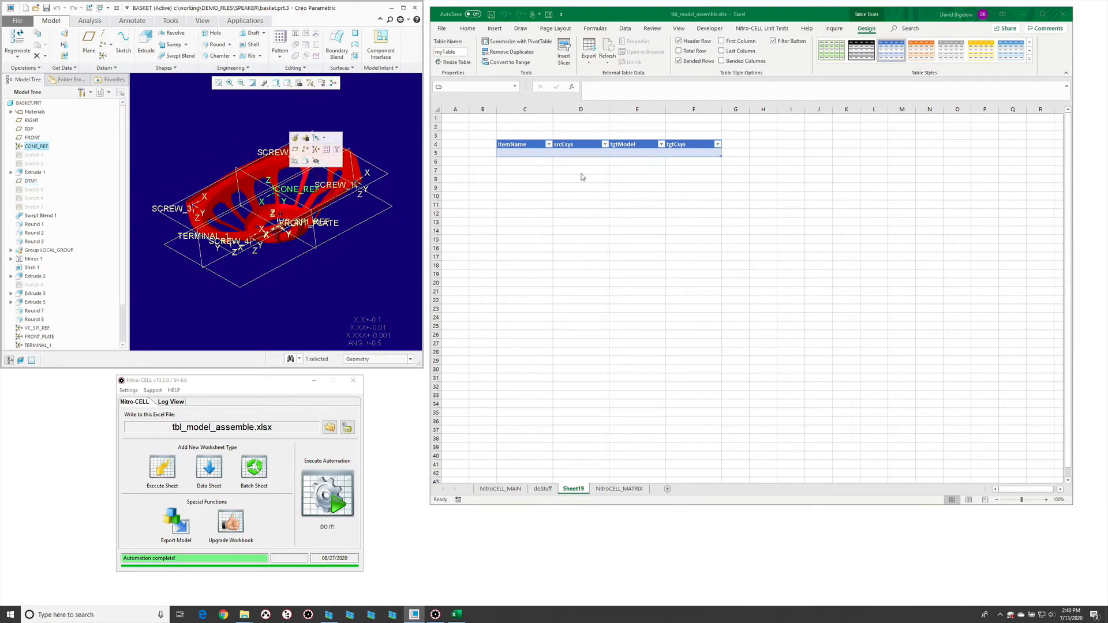
left_click(611, 171)
left_click(528, 154)
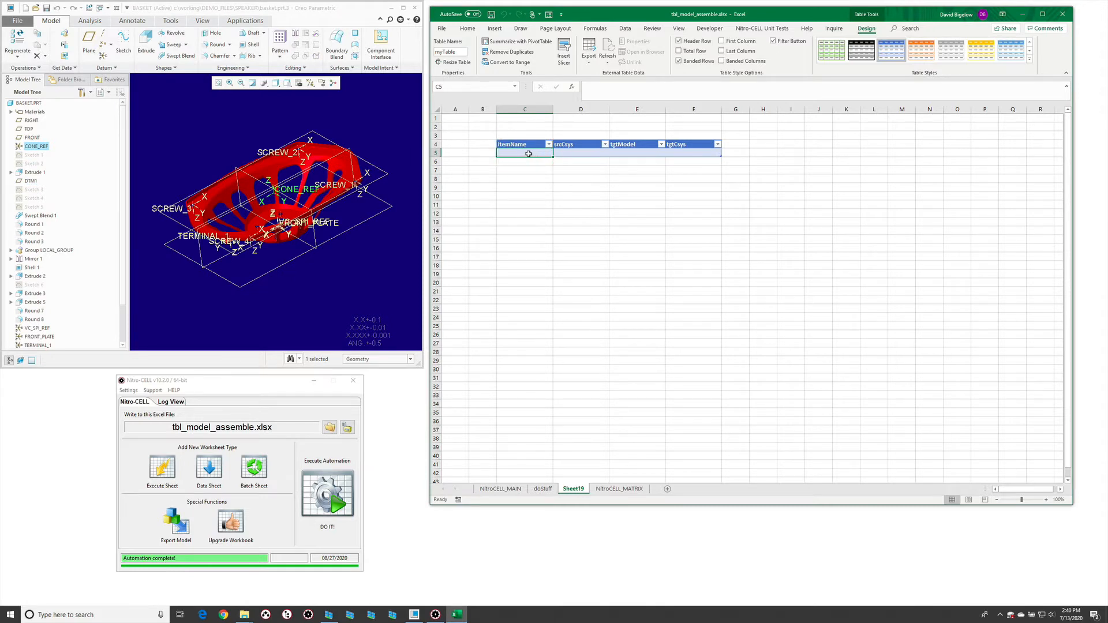
type("basket")
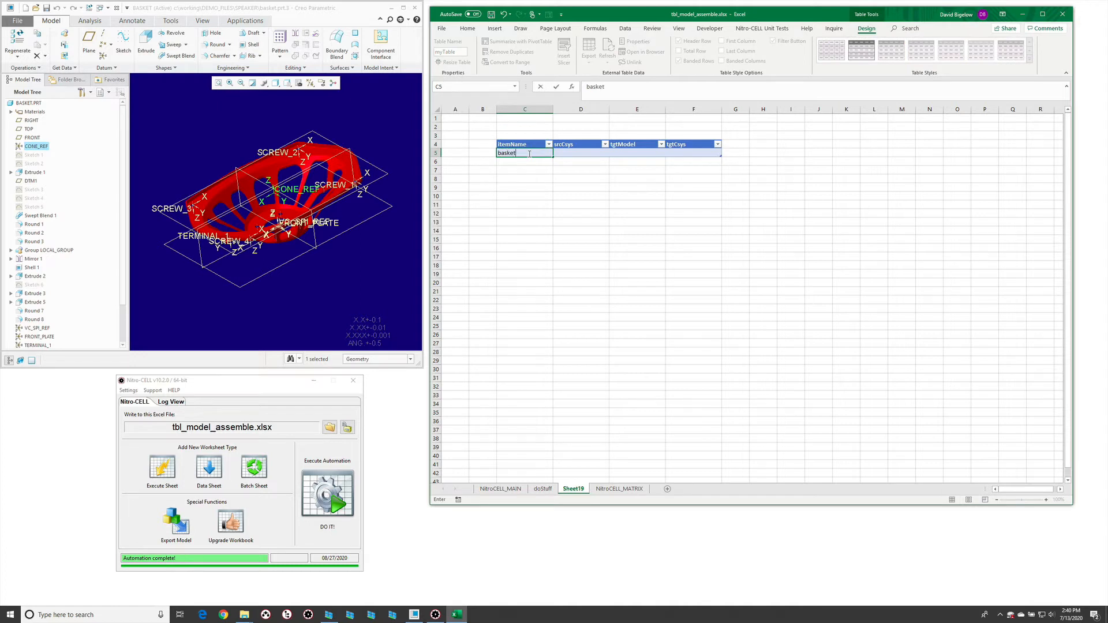
type(".prt")
key("Tab")
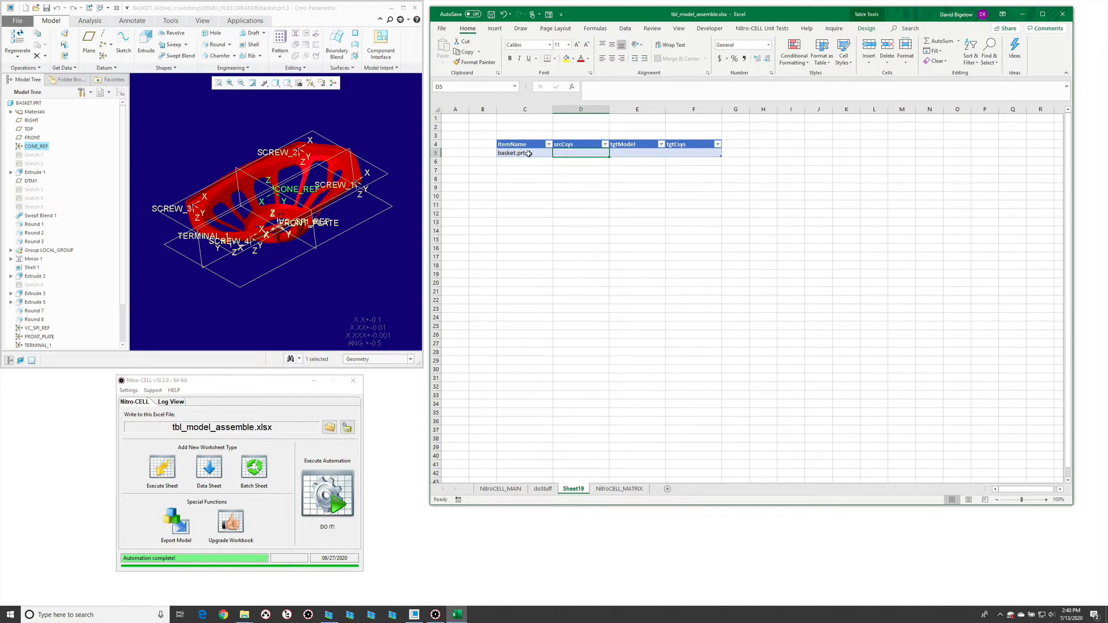
type("cone_ref")
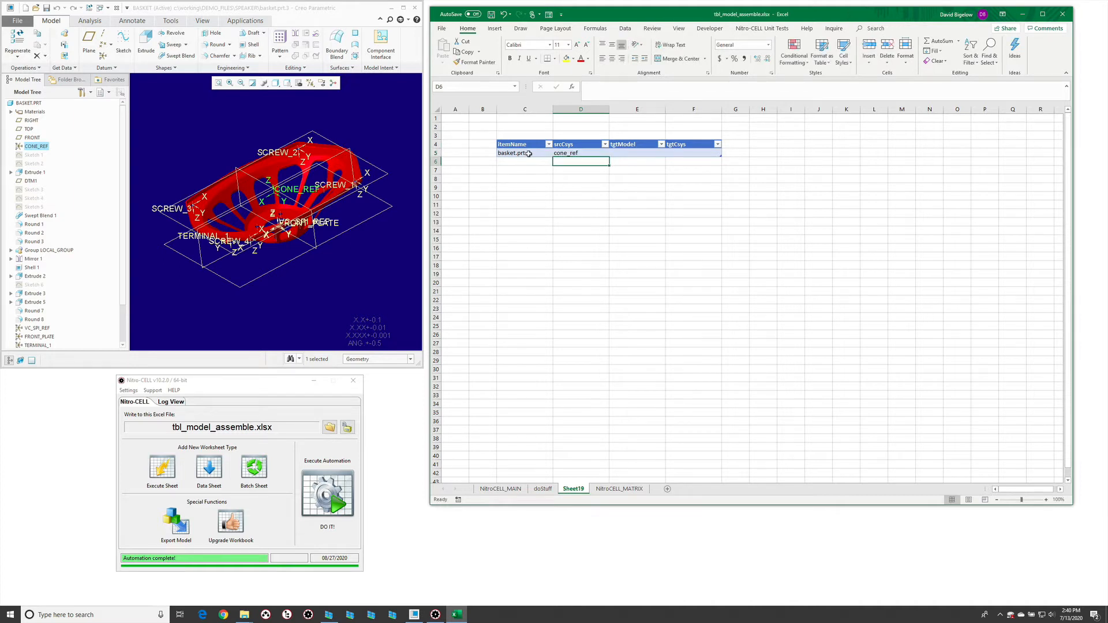
key("Tab")
Switch to Creo Parametric, close the basket part and open the assembly empty.asm.
left_click(162, 119)
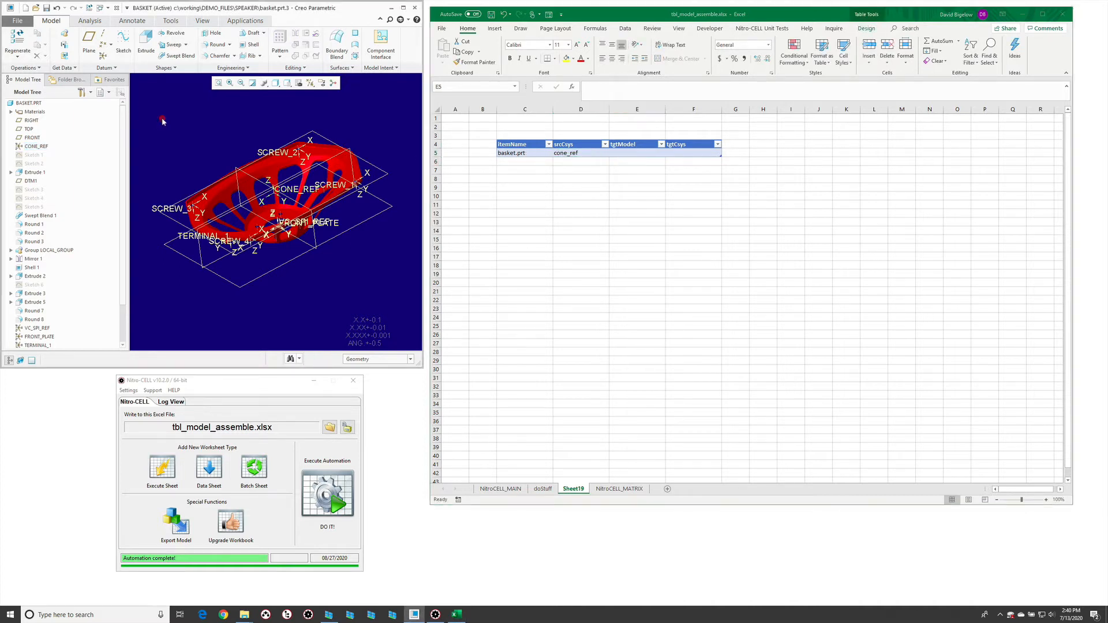
key("ctrl+w")
key("ctrl+o")
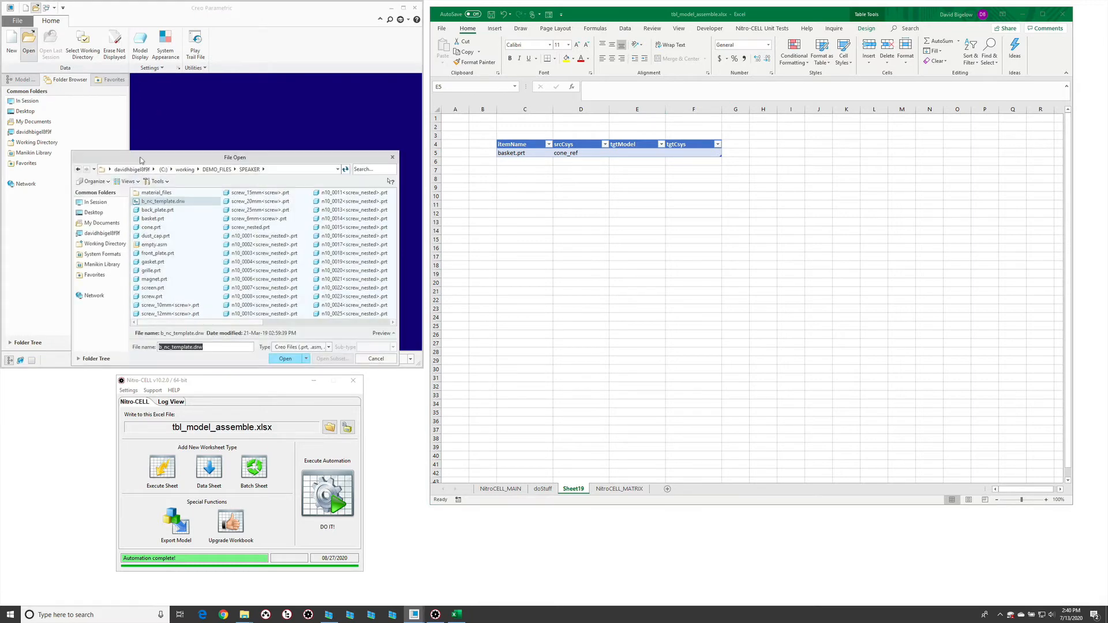
left_click(107, 201)
double_click(161, 199)
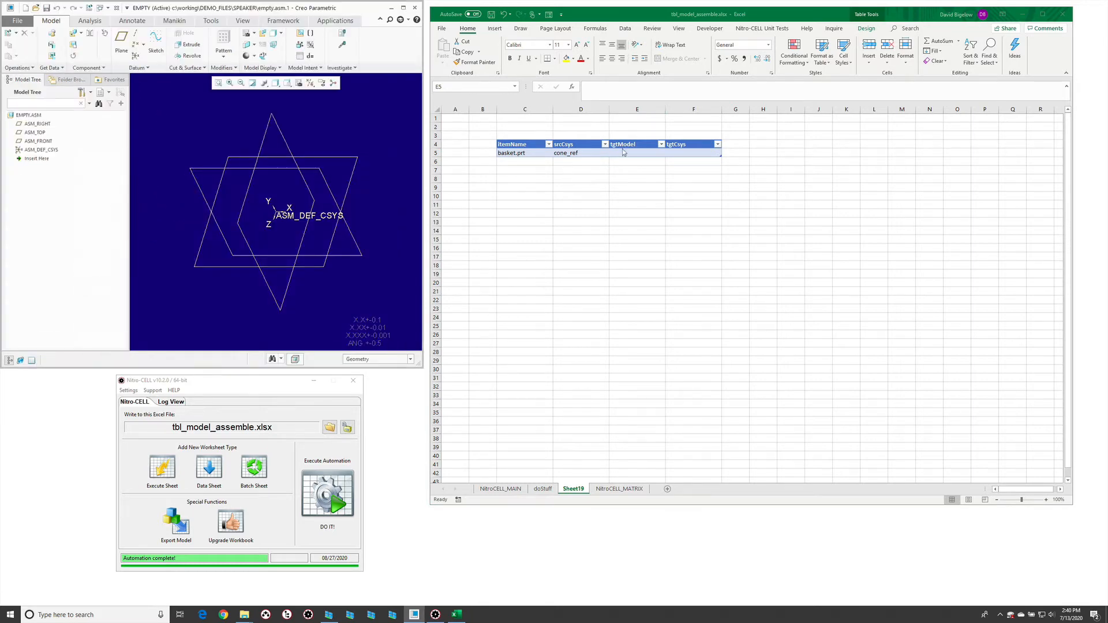
Complete the basket.prt table row in Excel with tgtModel empty.asm and tgtCsys asm_def_csys.
left_click(623, 152)
type("empty.asm")
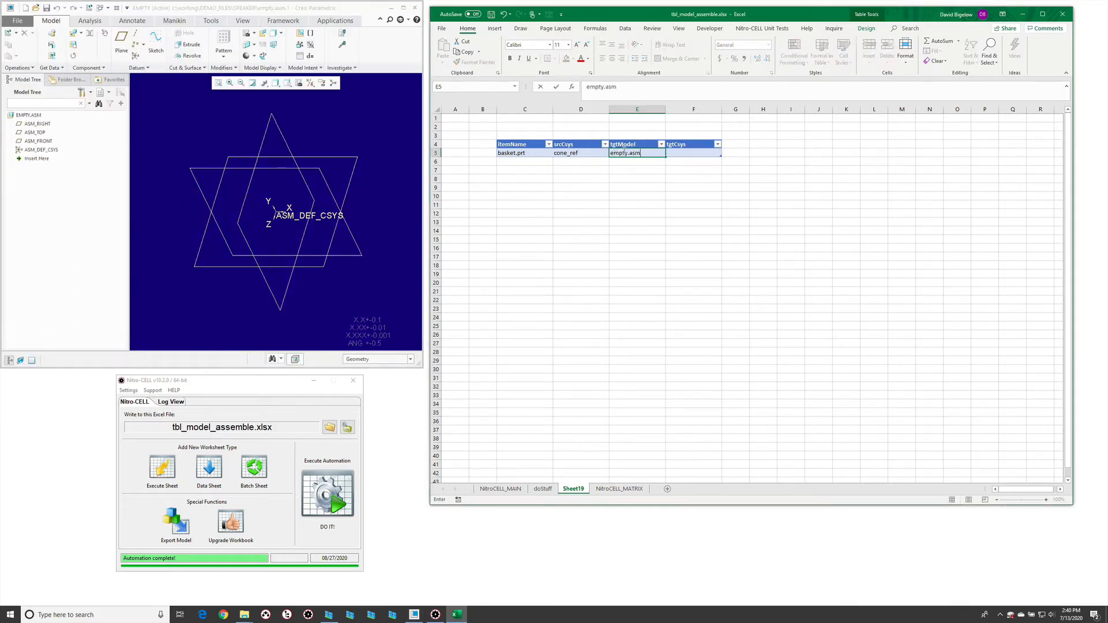
key("Tab")
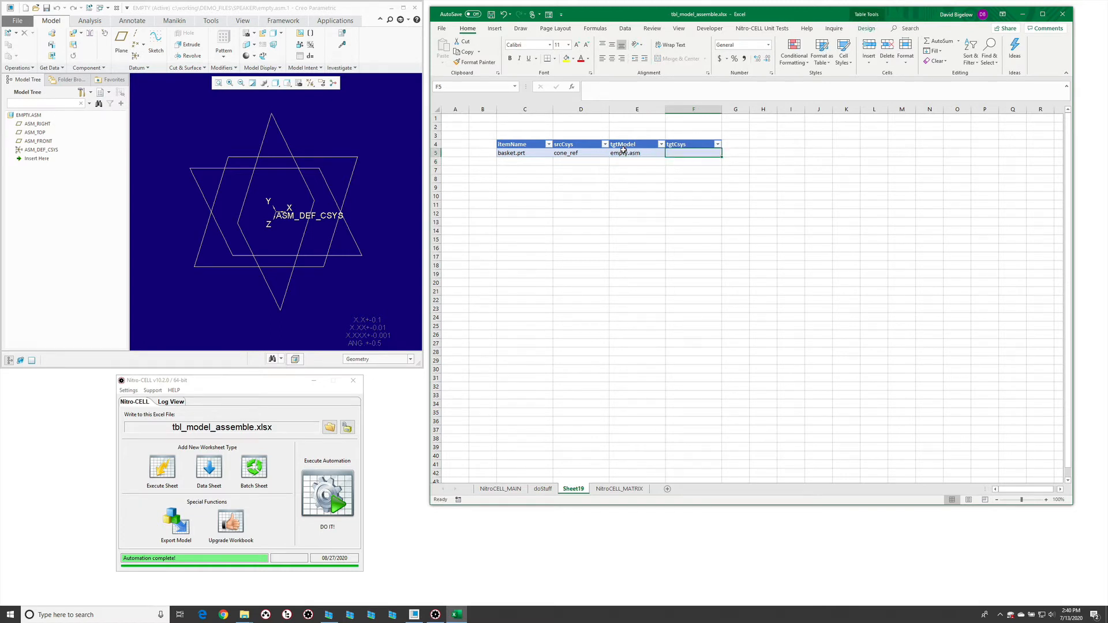
type("asm_def_csys")
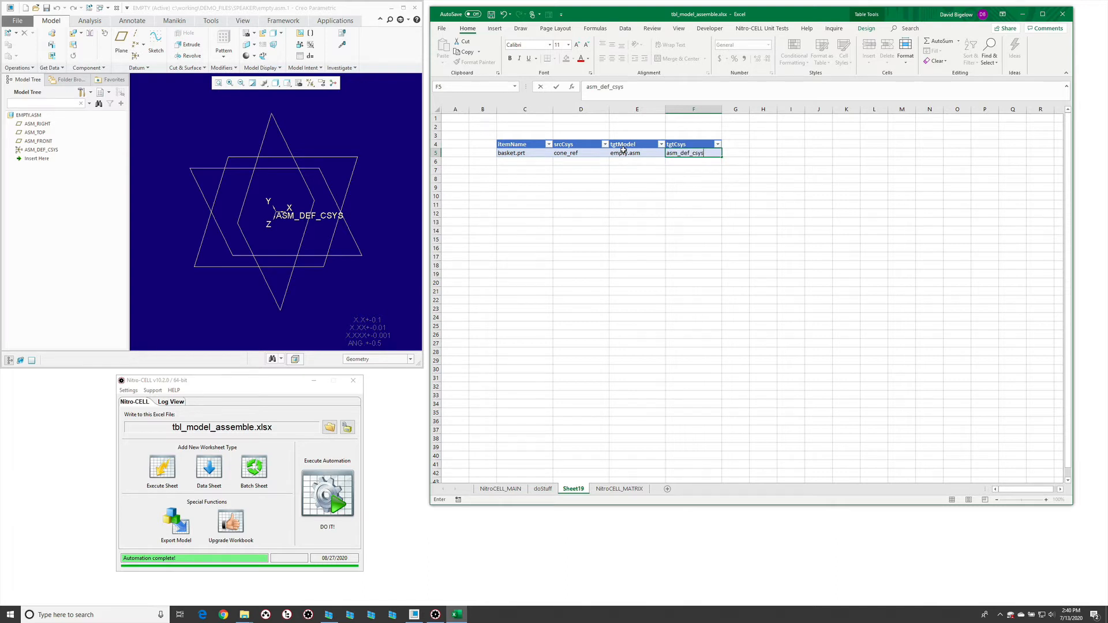
key("Return")
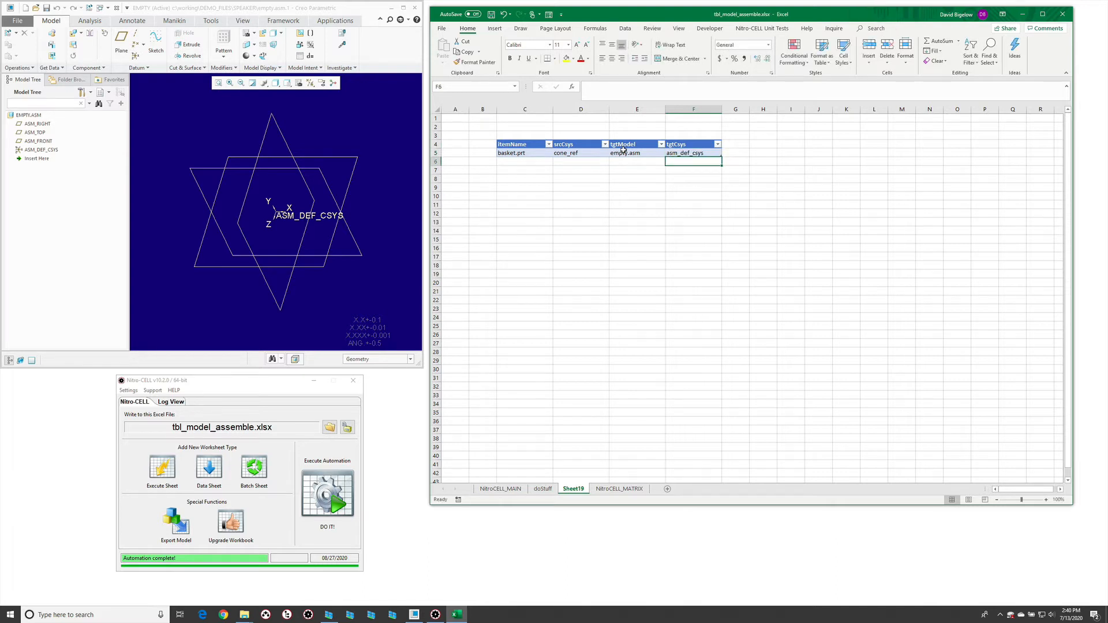
On the doStuff sheet, set the source model of the tbl_model : ASSEMBLE action to TBL:myTable.
left_click(543, 488)
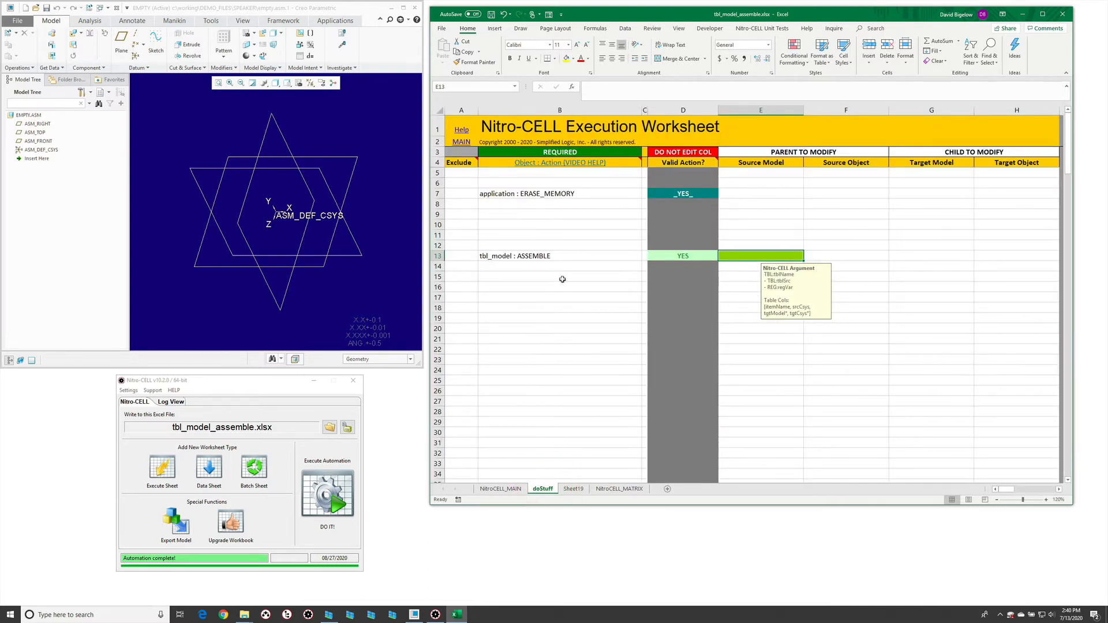
left_click(751, 255)
type("TBL:")
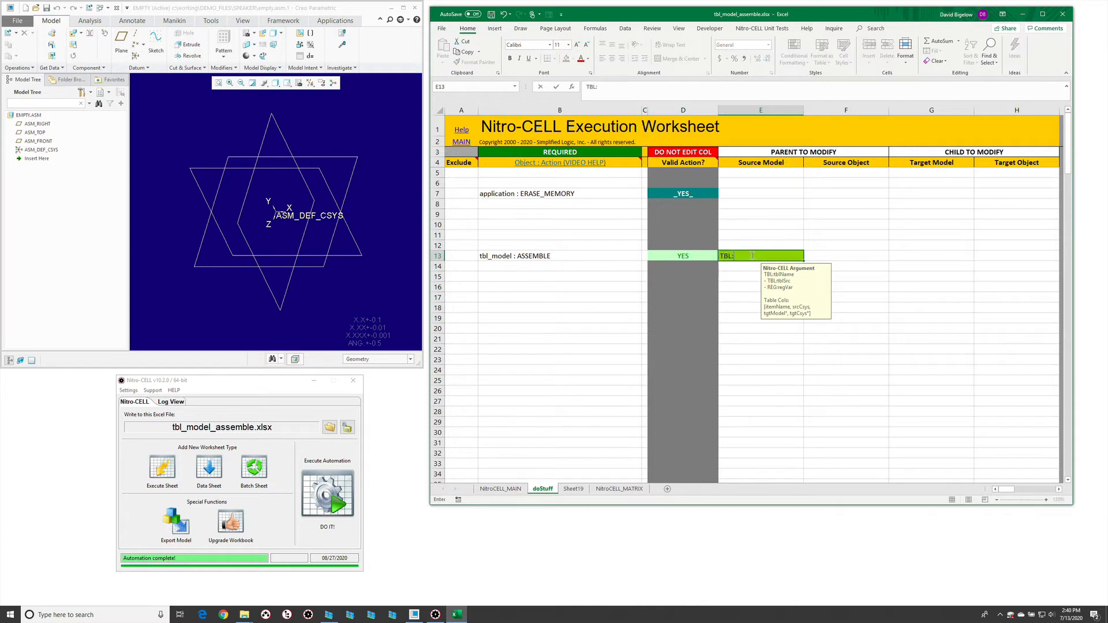
type("myTable")
key("Return")
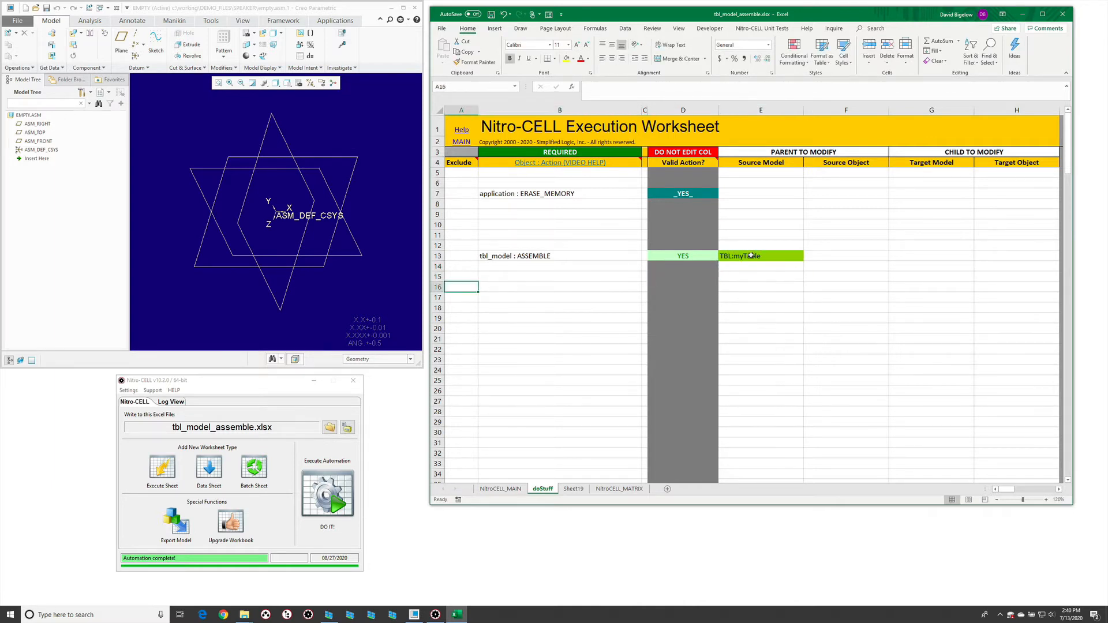
Add a model : REGENERATE action in cell B16 using an nc_command reference.
key("Right")
type("=nc_command[")
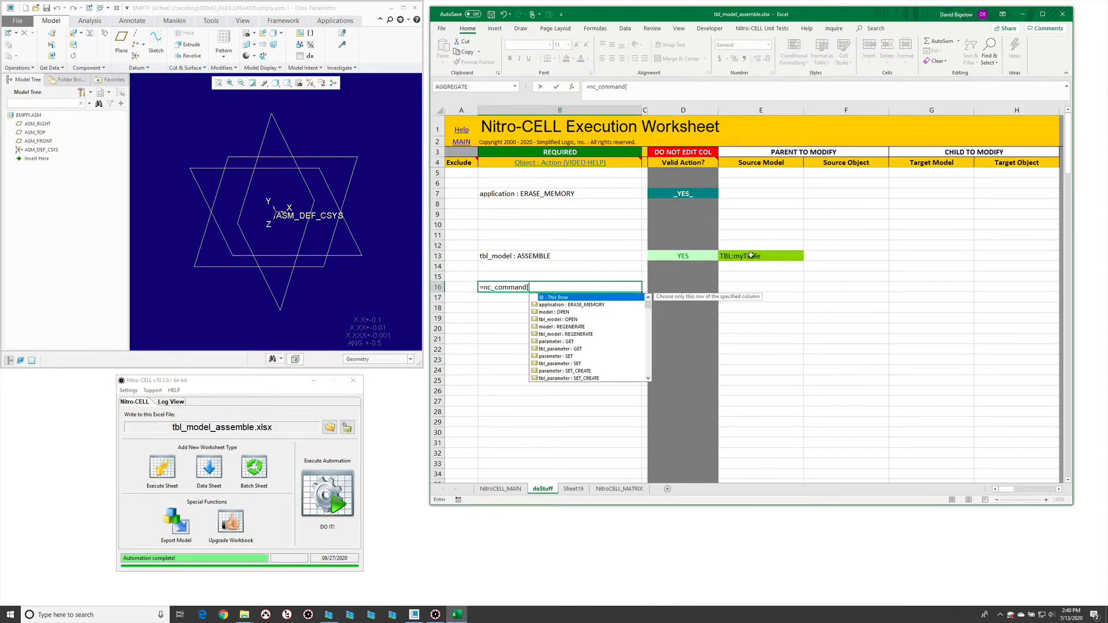
type("model : REGENERATE]")
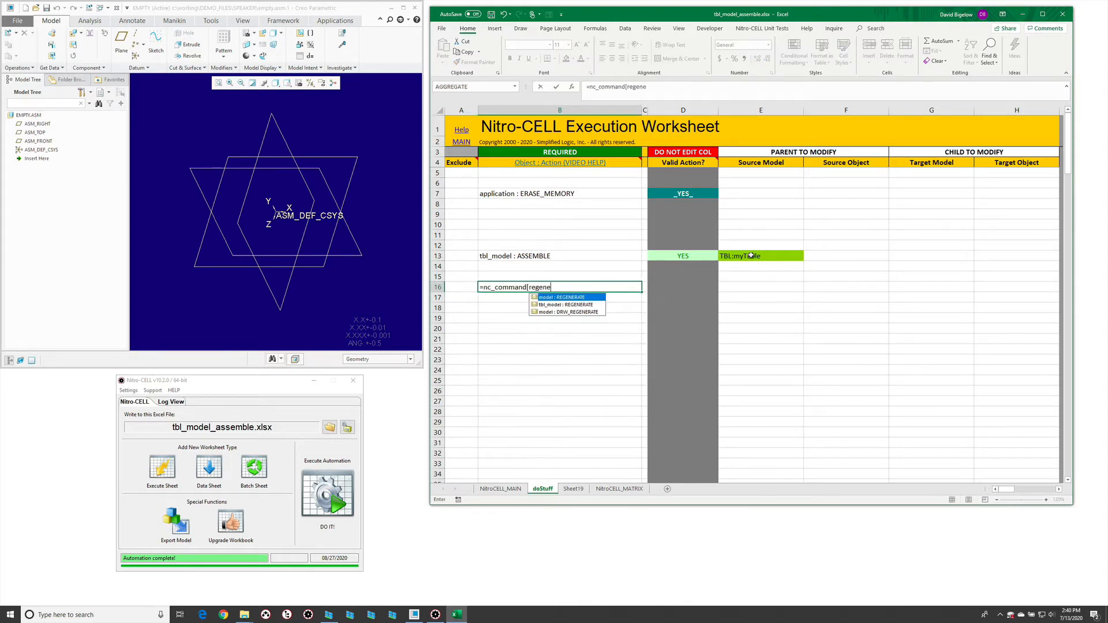
key("Return")
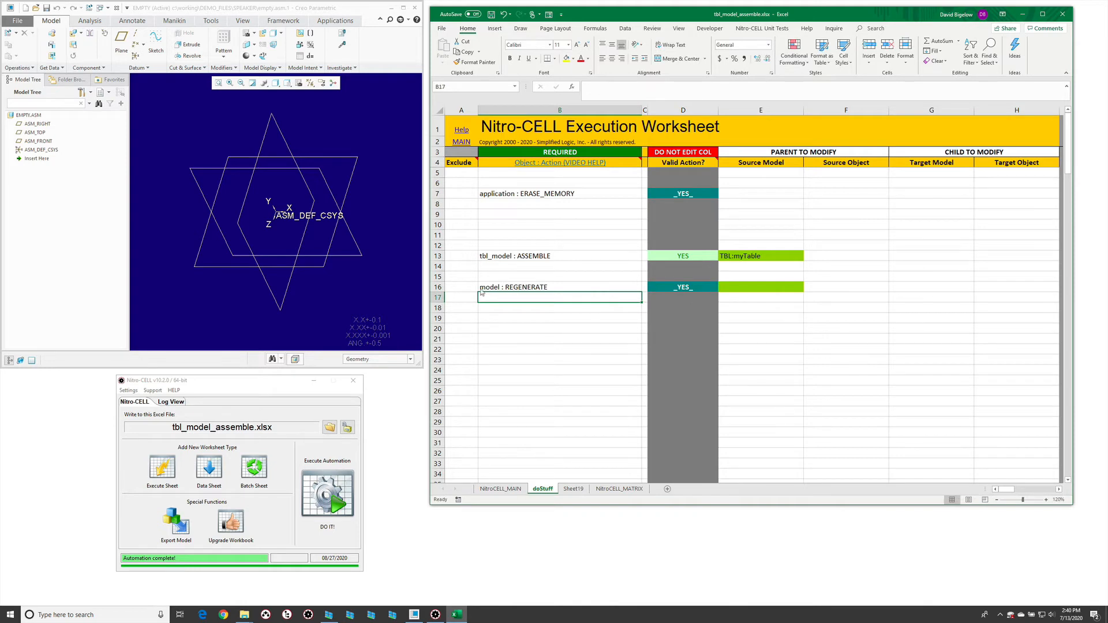
Exclude the application : ERASE_MEMORY action with an x and execute the Nitro-CELL automation.
left_click(463, 194)
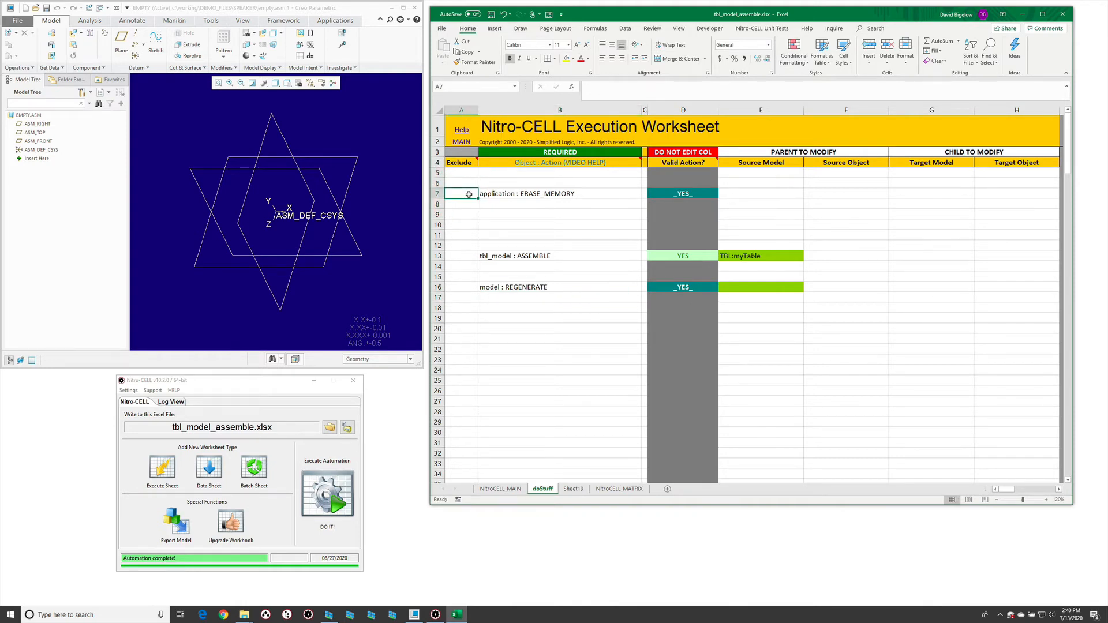
type("x")
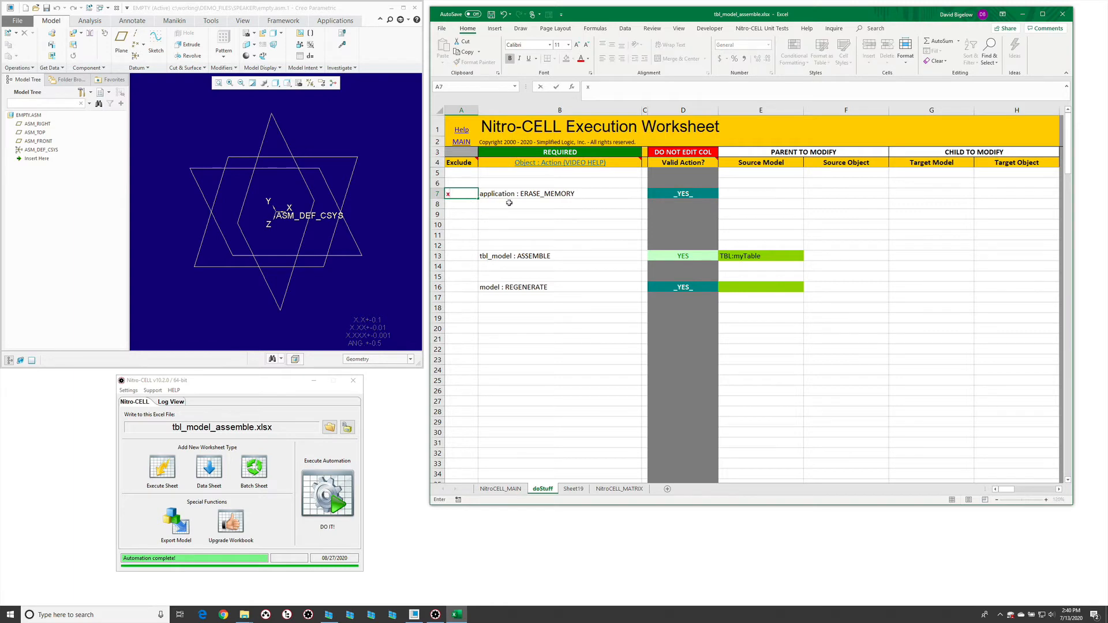
left_click(509, 203)
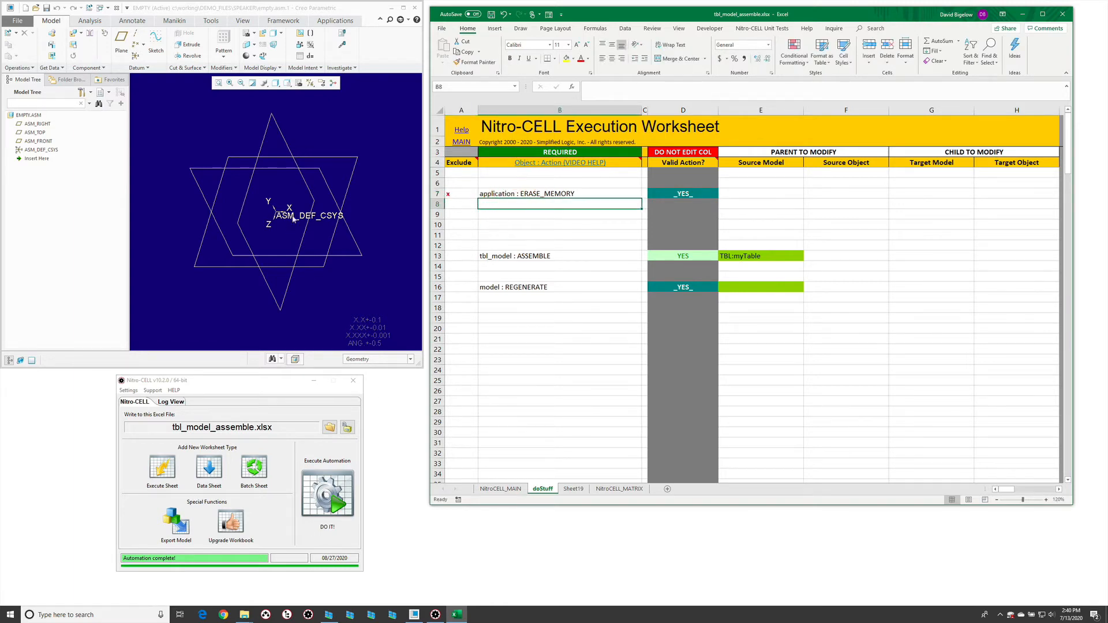
left_click(327, 494)
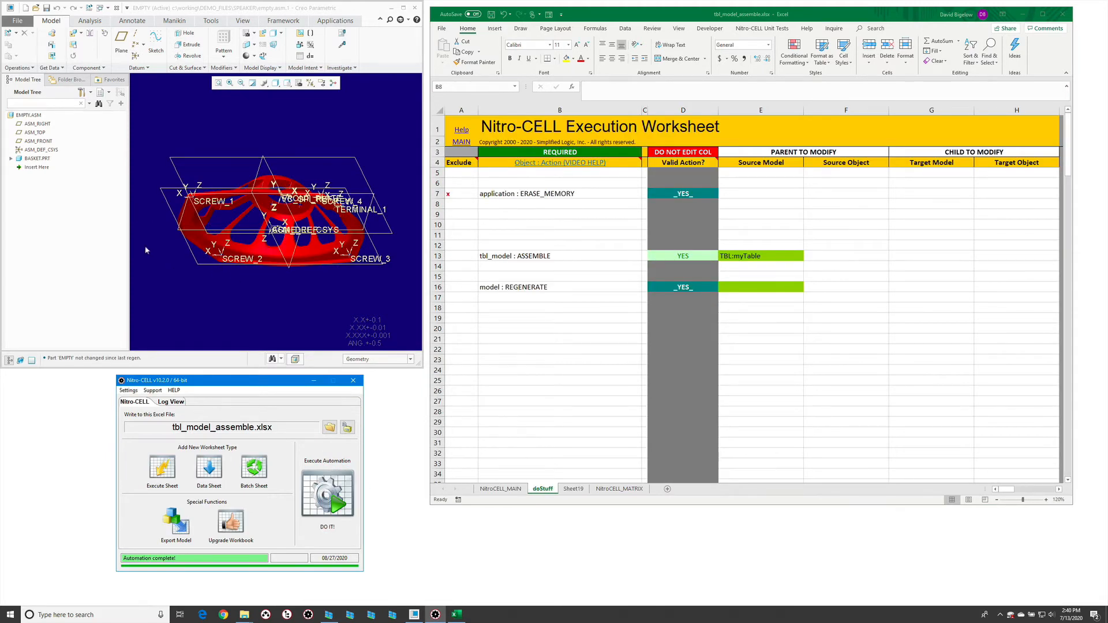
Examine the assembled basket inside EMPTY.ASM in Creo Parametric from several angles.
left_click(154, 267)
left_click(35, 115)
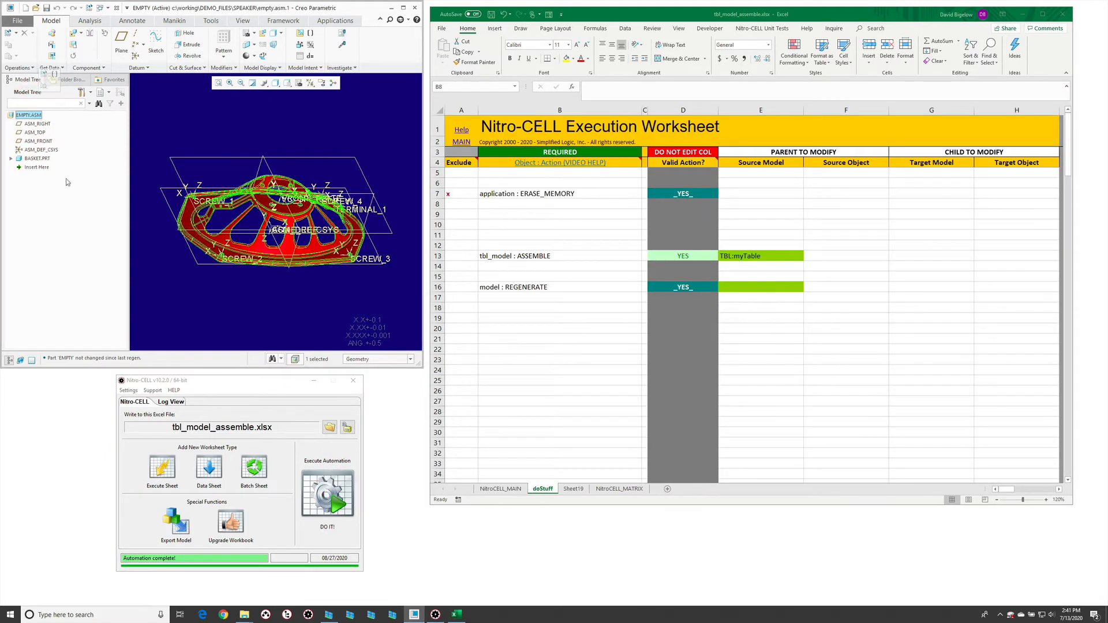
middle_click_drag(195, 272, 195, 227)
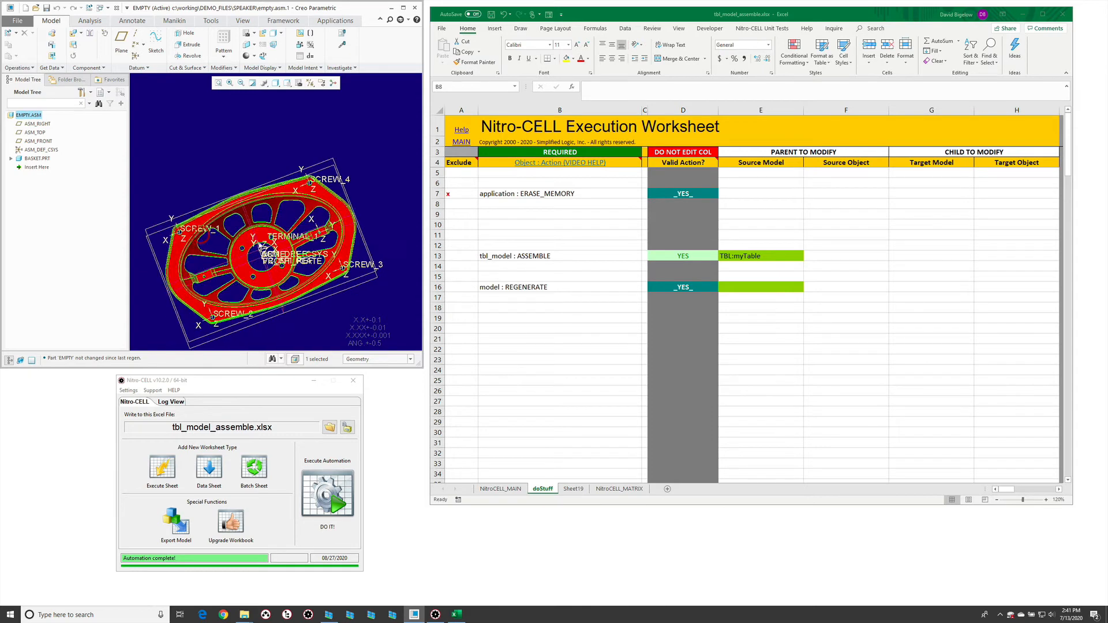
middle_click_drag(293, 234, 297, 196, "shift")
left_click(40, 159)
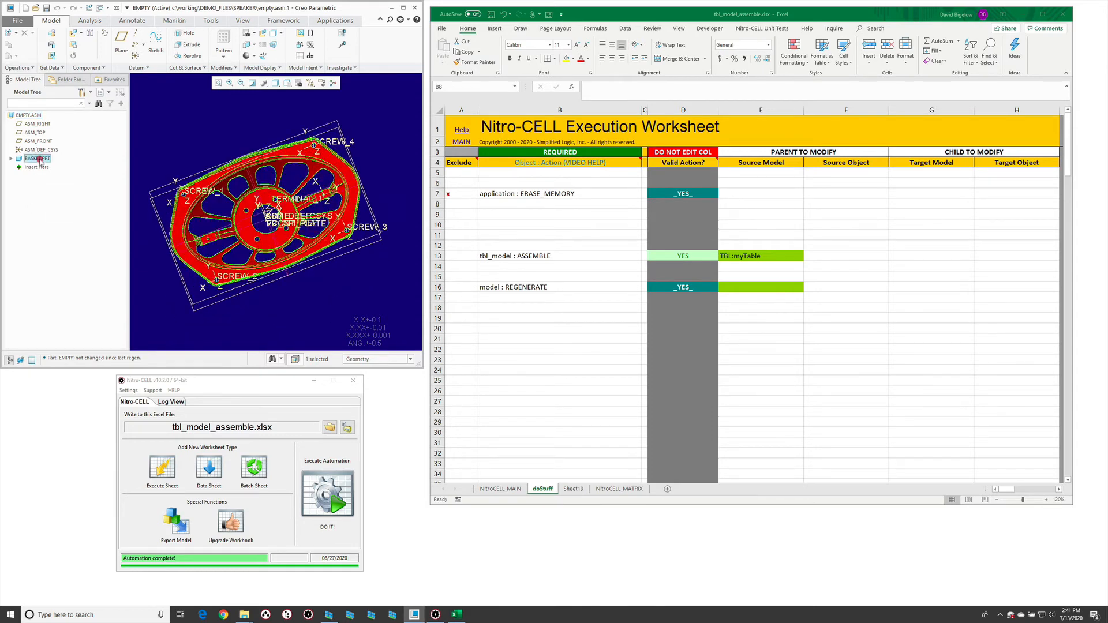
left_click(177, 146)
mouse_move(315, 265)
middle_mouse_down()
mouse_move(314, 229)
mouse_move(314, 243)
middle_mouse_up()
Open the placement definition of BASKET.PRT, review its constraint references and exit the definition.
left_click(48, 159)
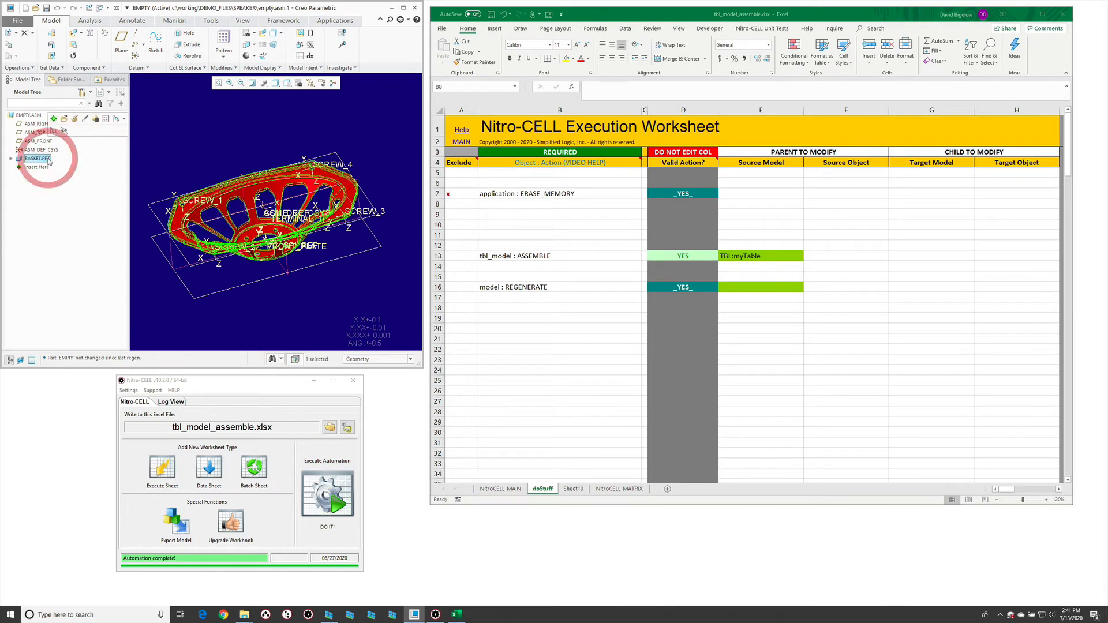
left_click(75, 111)
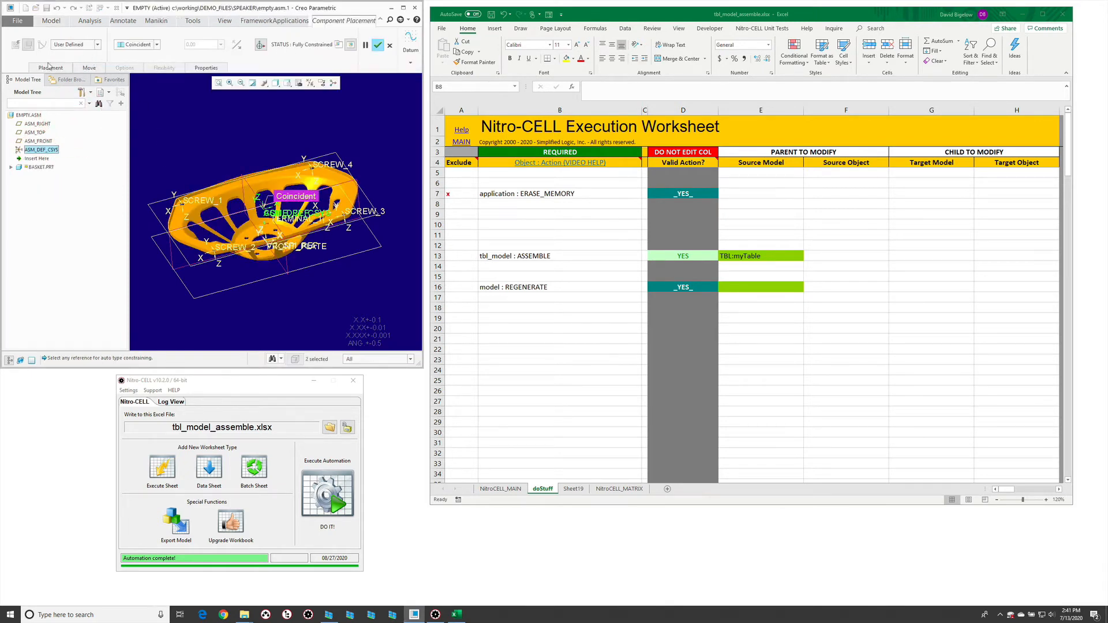
left_click(49, 68)
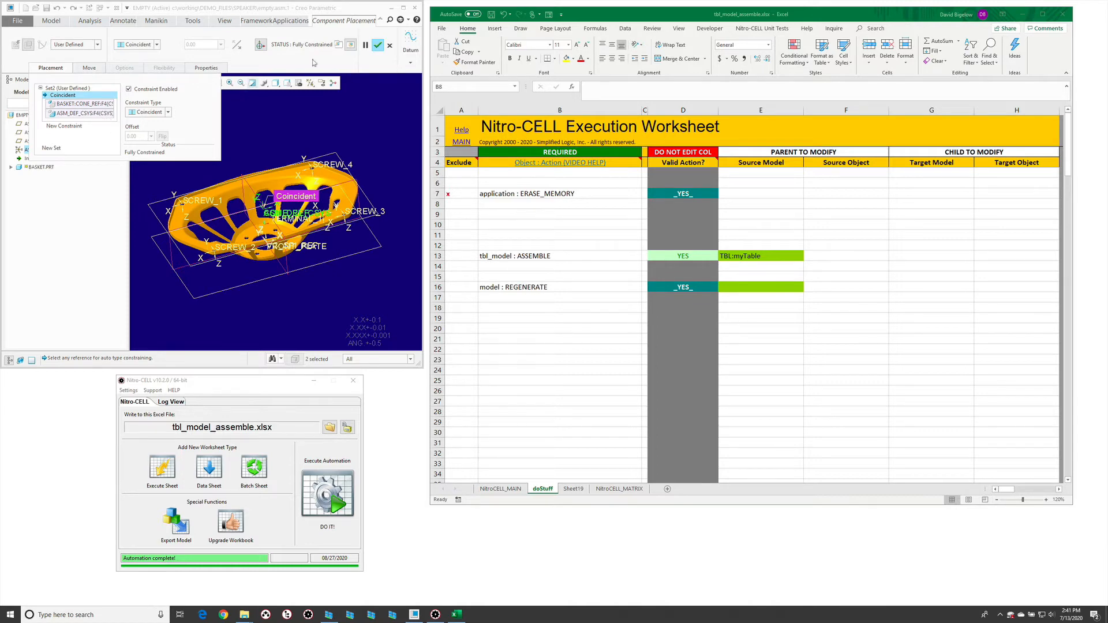
left_click(377, 45)
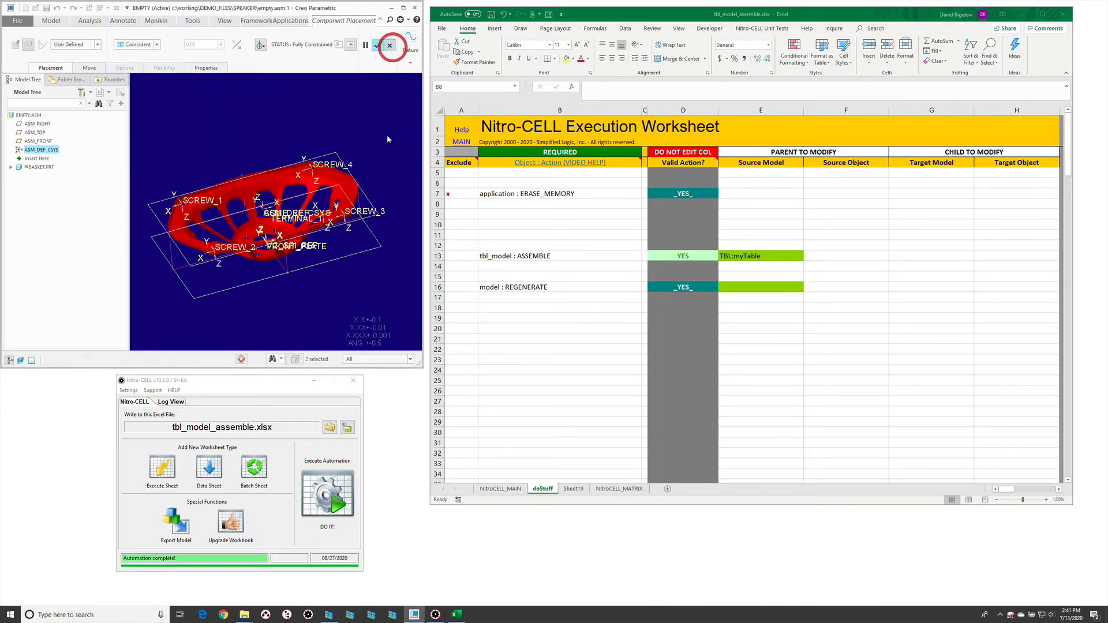
left_click(317, 298)
Clear the exclude mark from the application : ERASE_MEMORY row in the Excel worksheet.
left_click(752, 264)
left_click(459, 194)
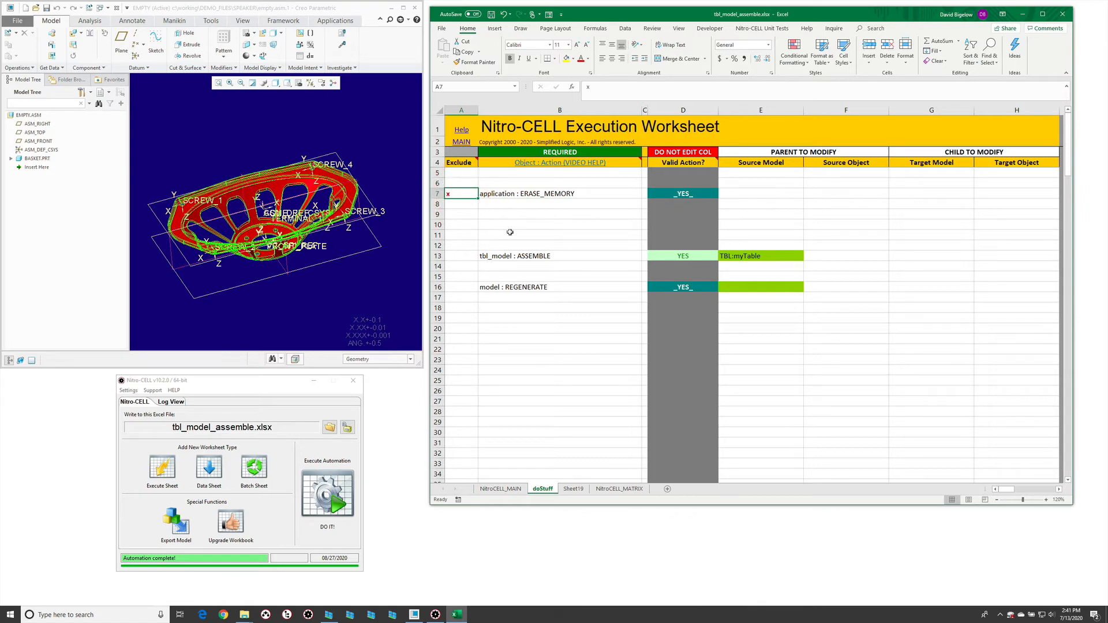
key("BackSpace")
key("Return")
Add a tbl_model : OPEN action in cell B10 using an nc_command reference.
key("Down")
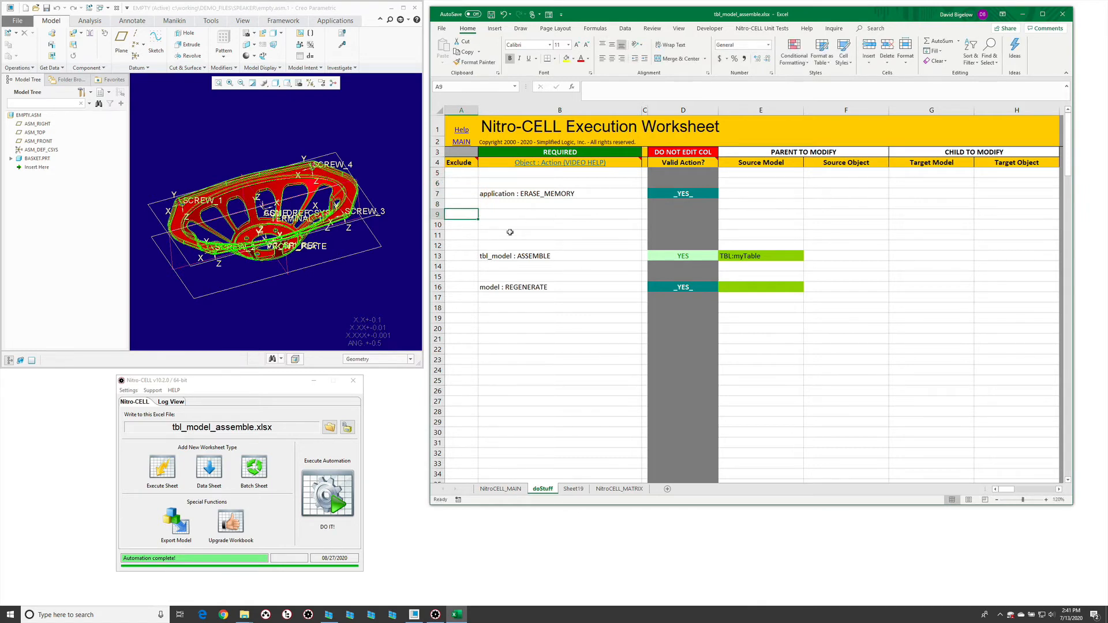
key("Down")
key("Right")
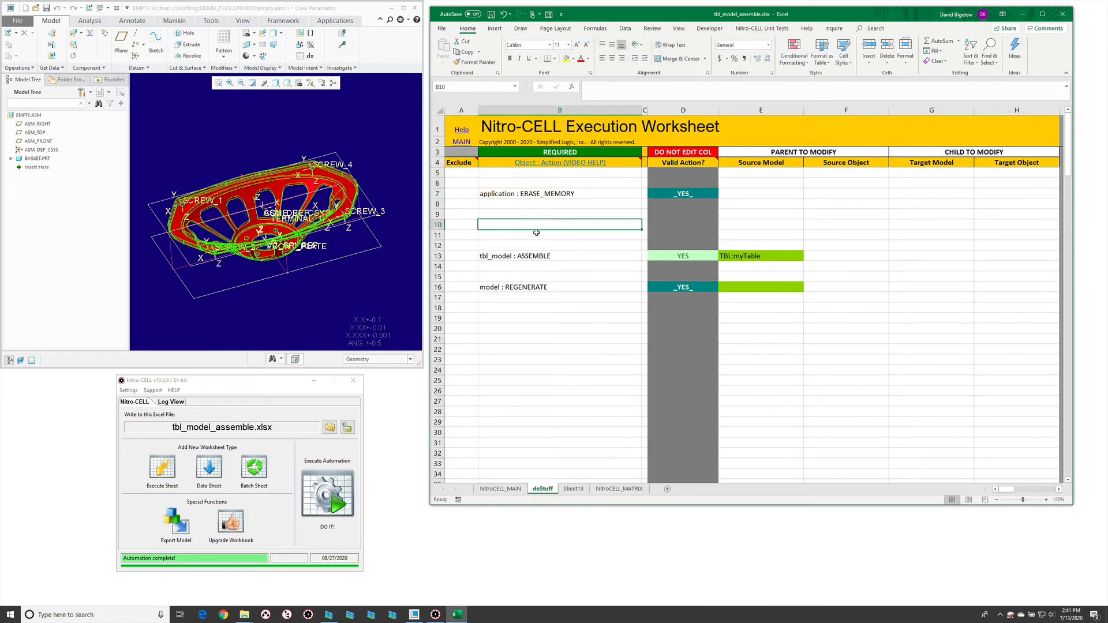
type("=nc_command[")
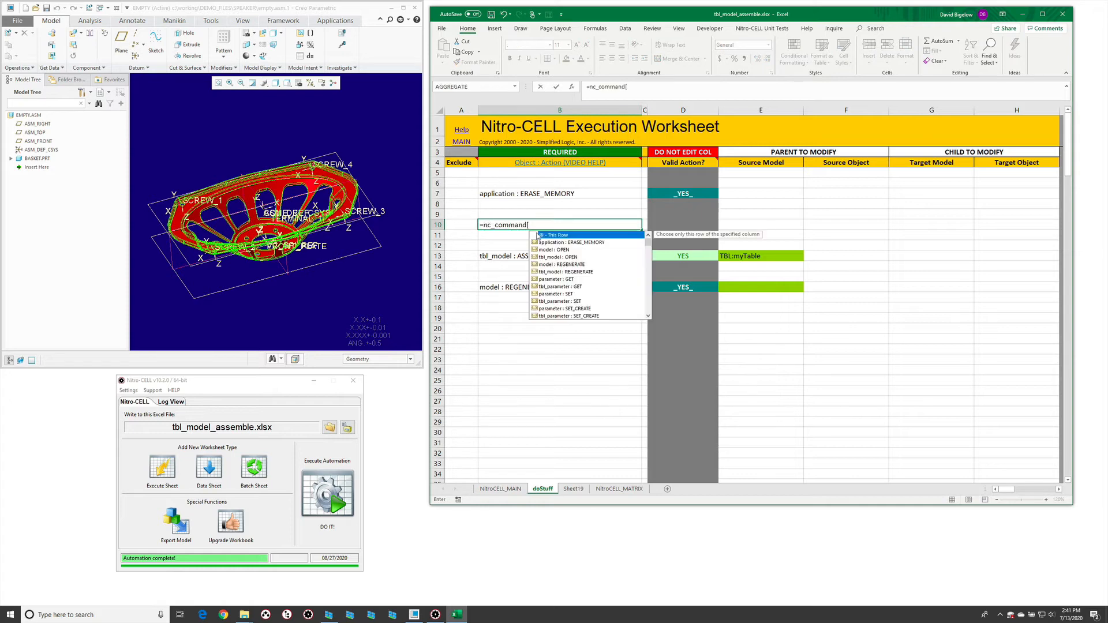
type("tbl")
key("Tab")
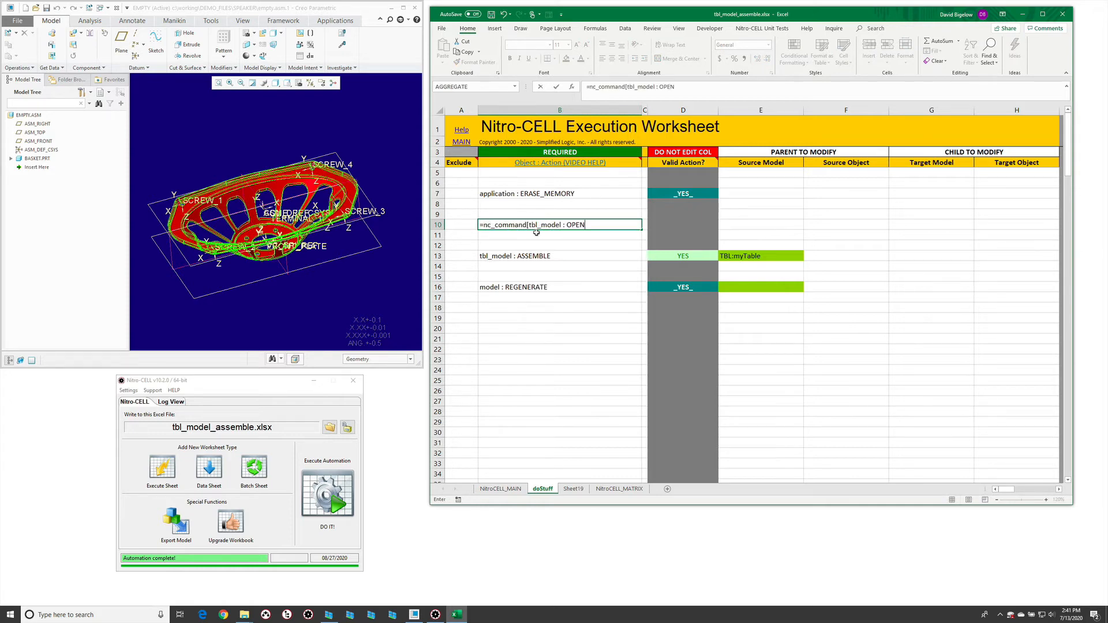
key("Return")
Copy the TBL:myTable source model entry from the tbl_model : ASSEMBLE row to the tbl_model : OPEN row.
left_click(753, 256)
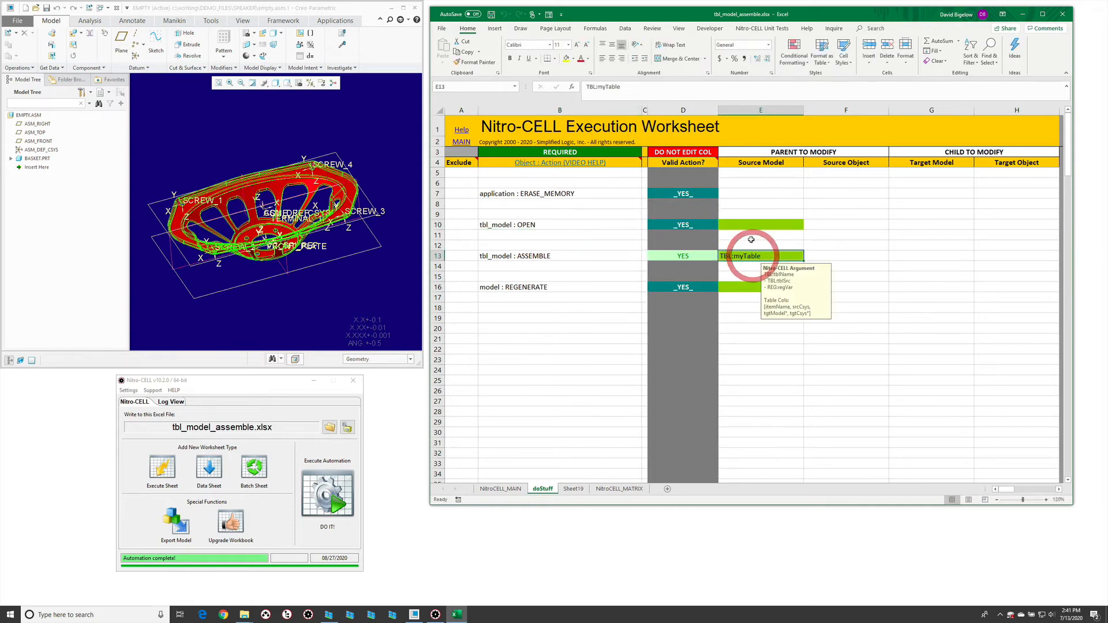
key("ctrl+c")
left_click(751, 223)
key("Return")
left_click(592, 247)
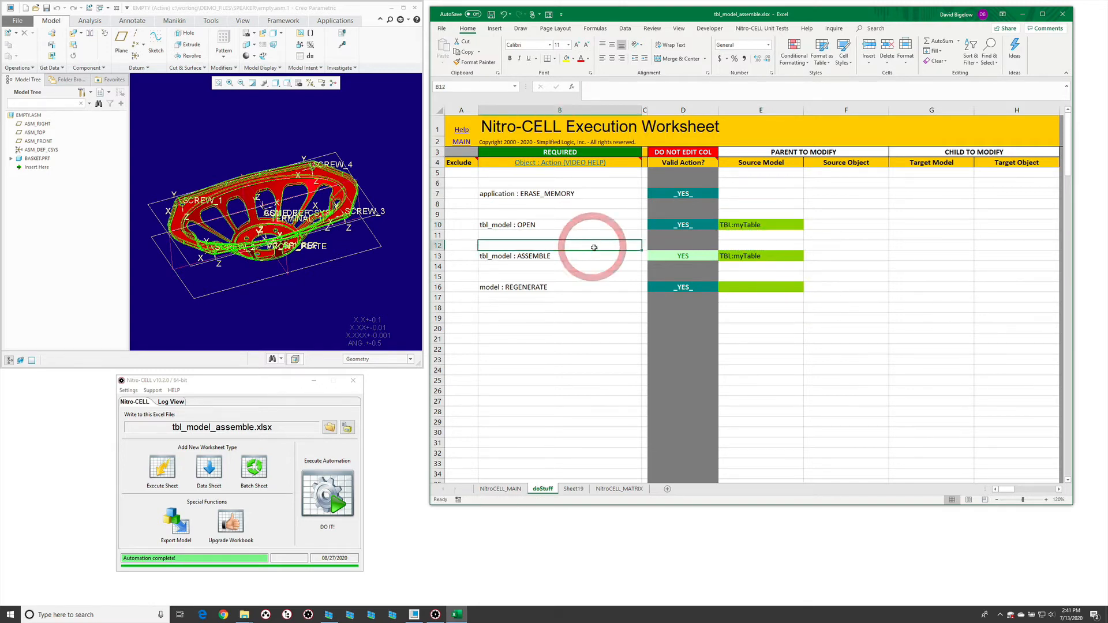
Review the ItemName and tgtModel columns of the table on Sheet19, and return to cell B12 of doStuff.
left_click(750, 224)
left_click(573, 489)
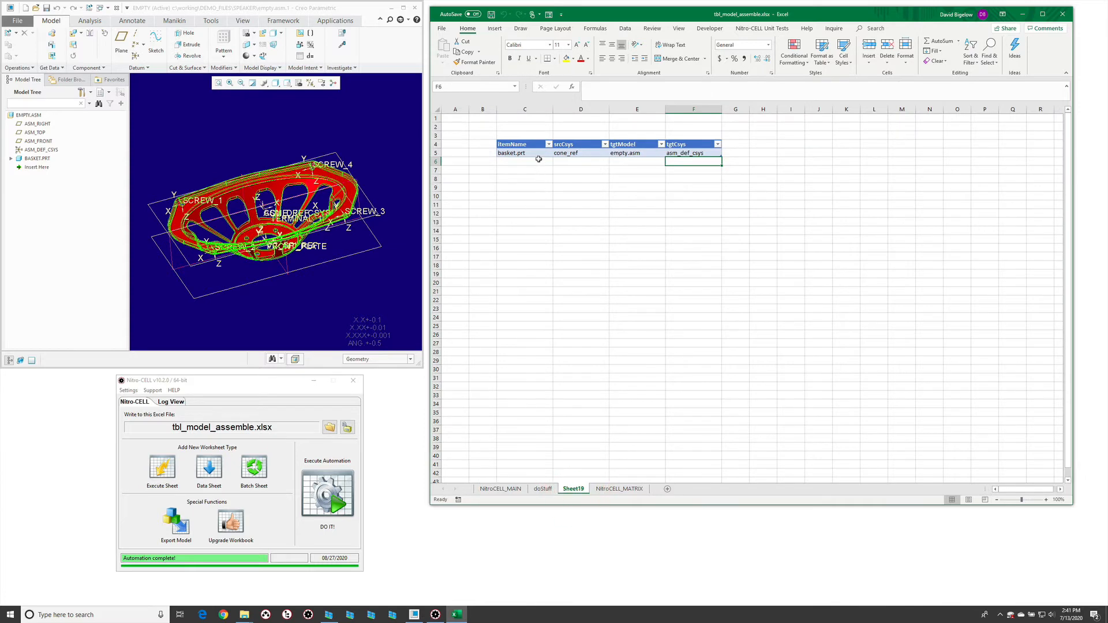
left_click_drag(525, 144, 528, 158)
left_click_drag(630, 145, 629, 162)
left_click(542, 489)
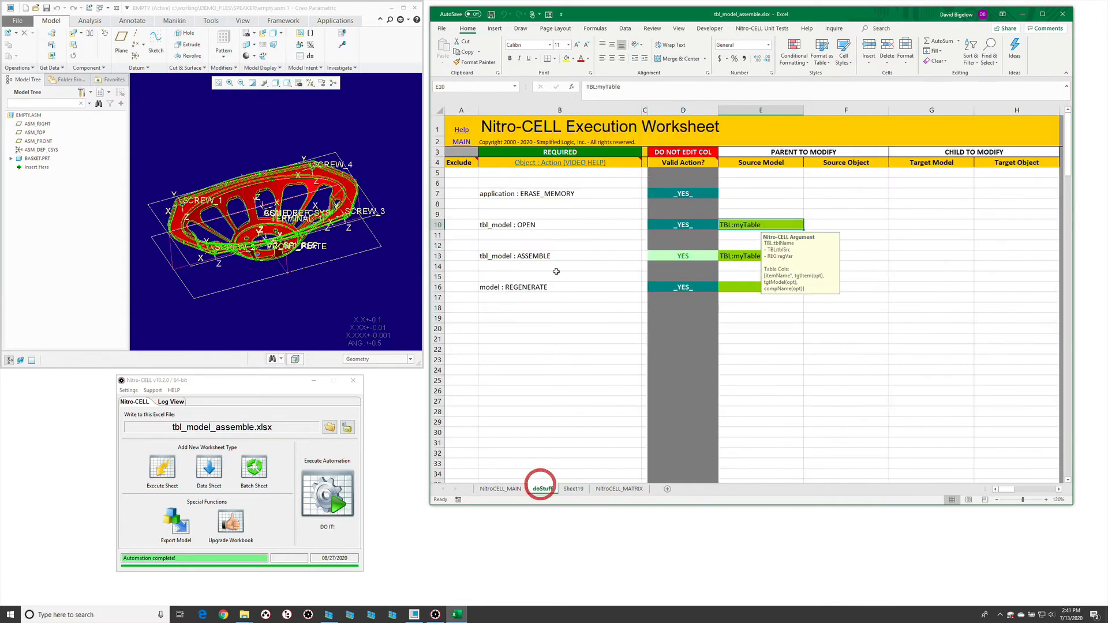
left_click(538, 242)
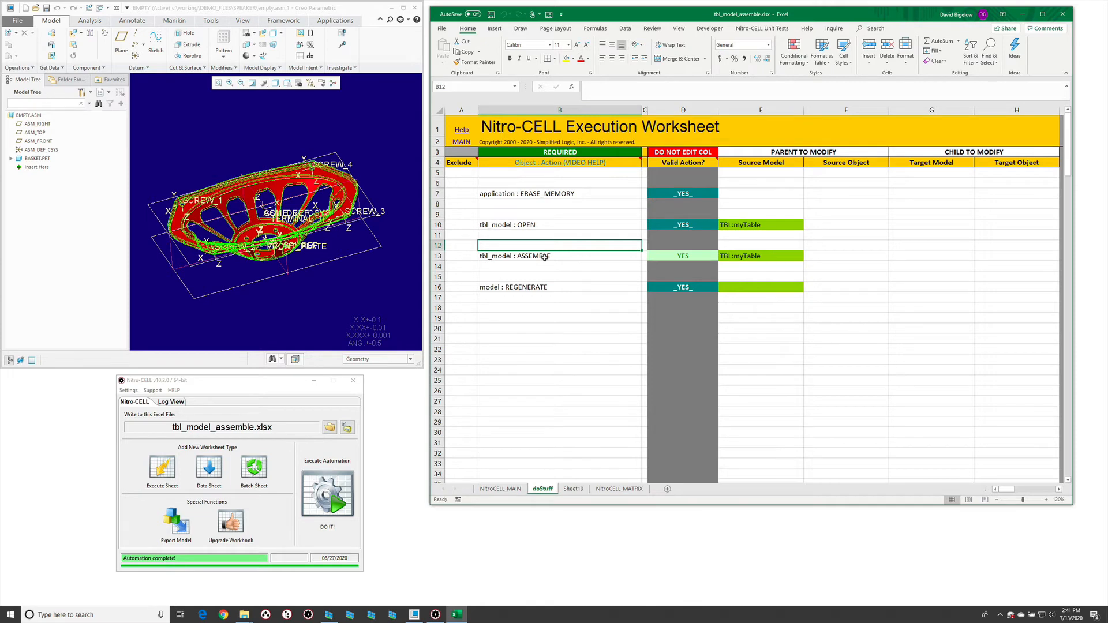
type("=nc_command[op")
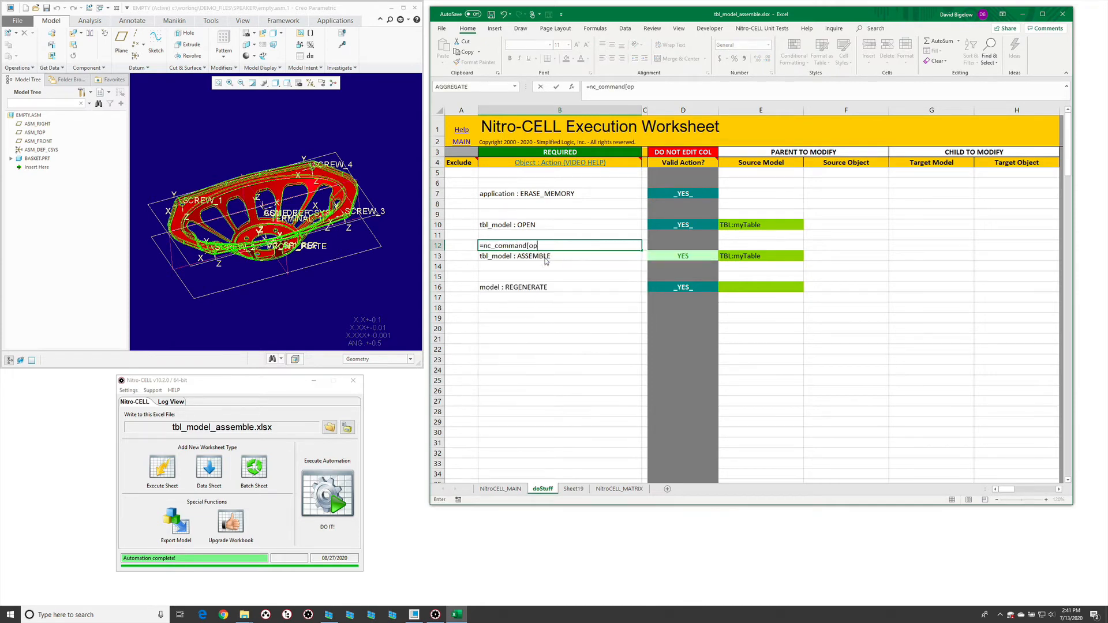
type("en")
key("Down")
key("Tab")
key("Escape")
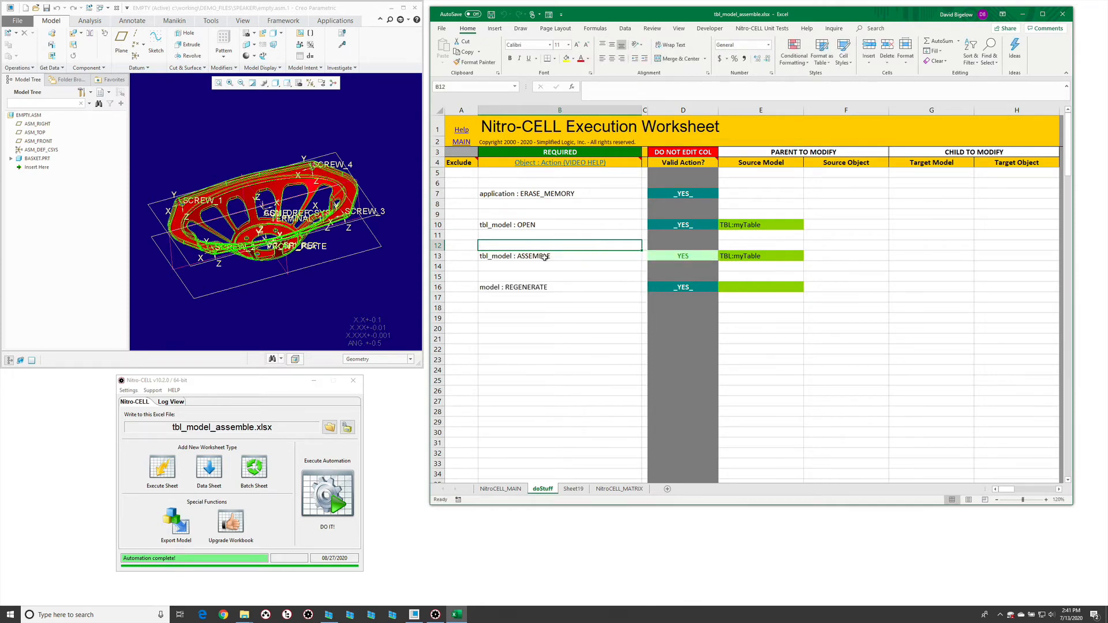
Add a model : OPEN action in cell B12 using an nc_command reference, with empty.asm as its source model.
type("=nc_command[model : OPEN")
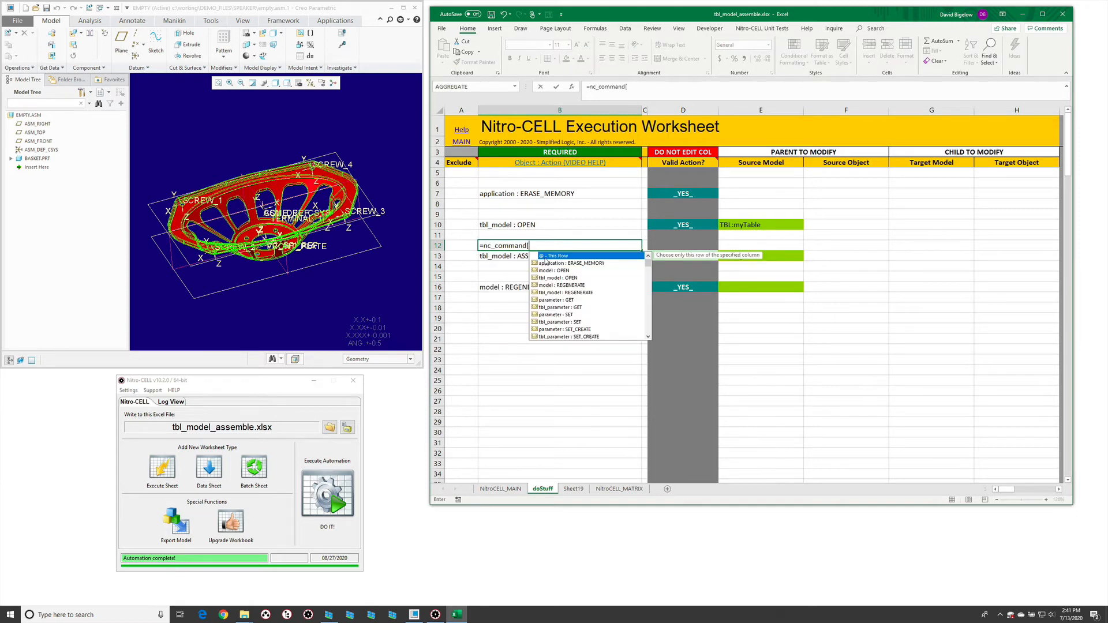
key("Tab")
key("Tab")
key("Tab")
key("Tab")
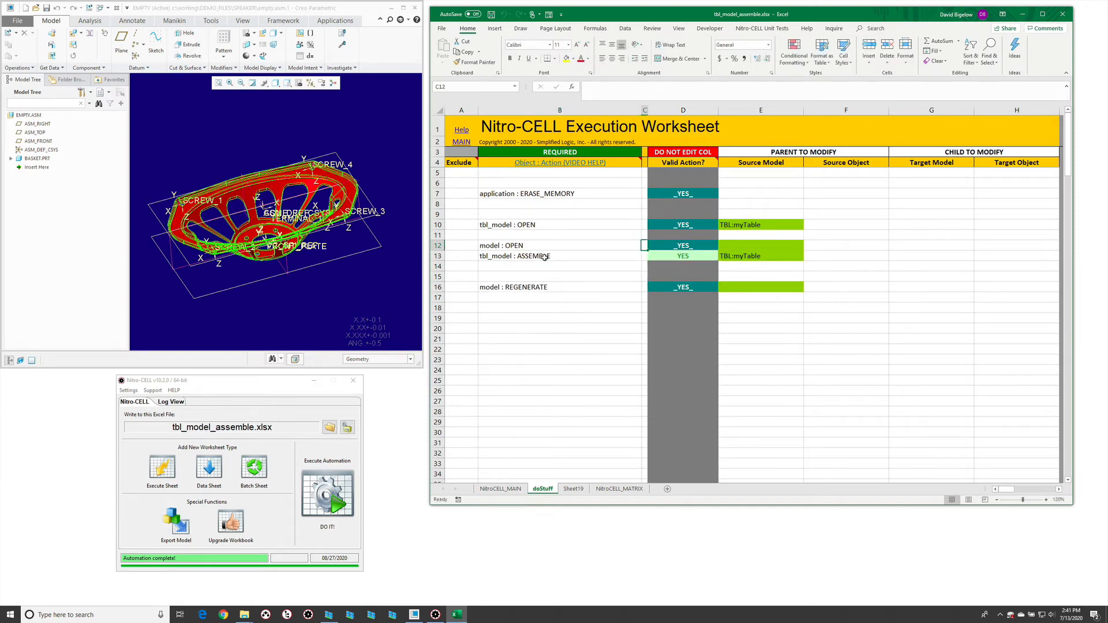
type("emptry")
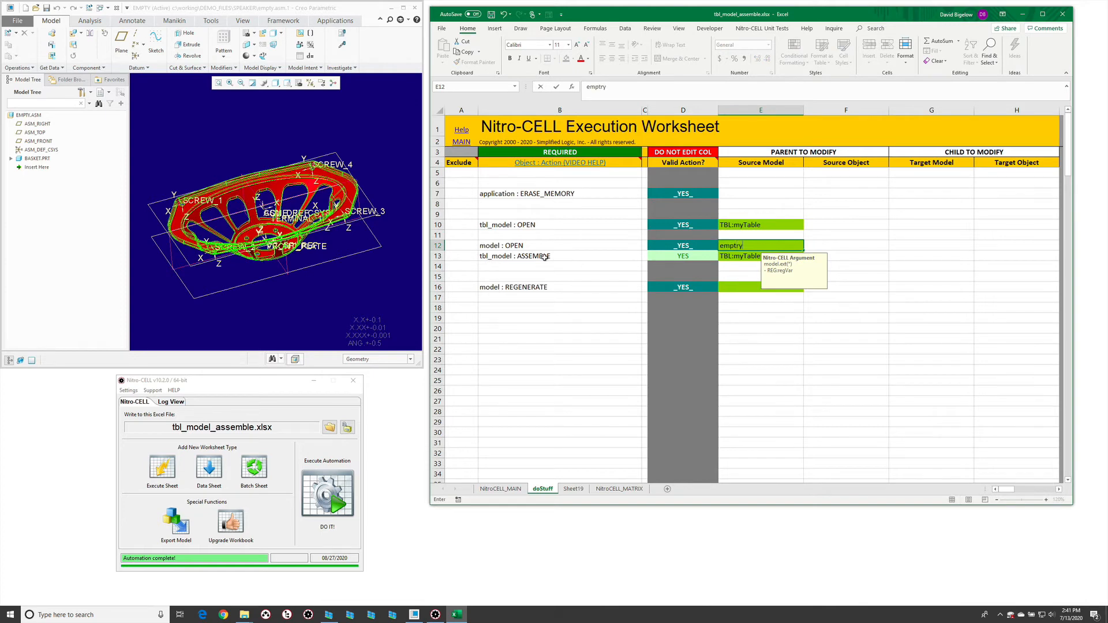
key("BackSpace")
key("BackSpace")
type("y.asm")
key("Return")
Run the Nitro-CELL automation on the updated doStuff worksheet and return to the workbook.
left_click(554, 279)
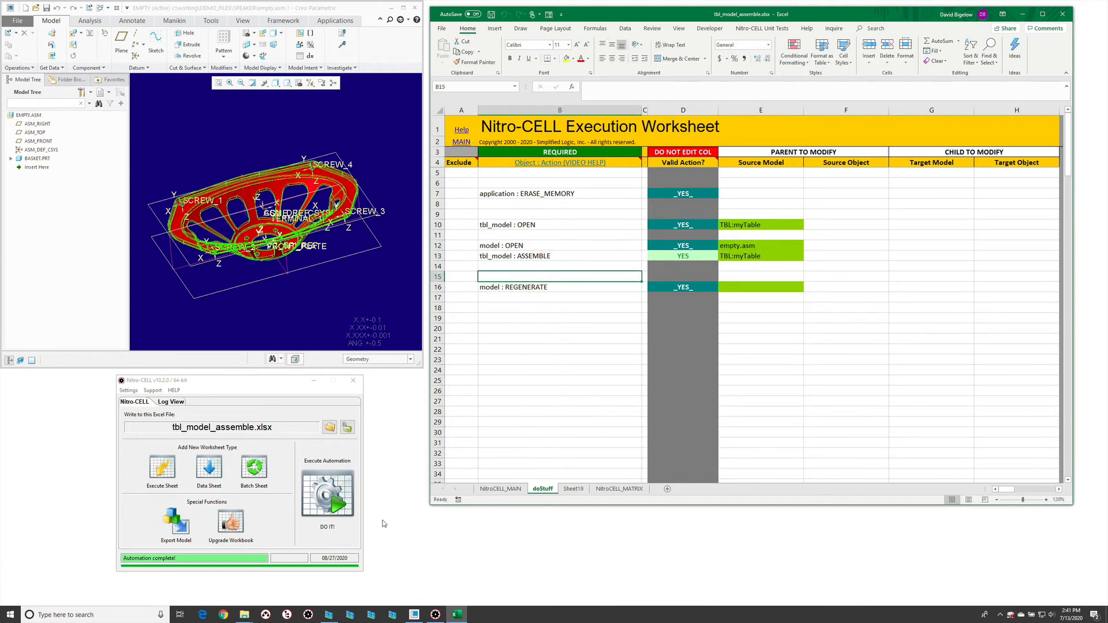
left_click(327, 493)
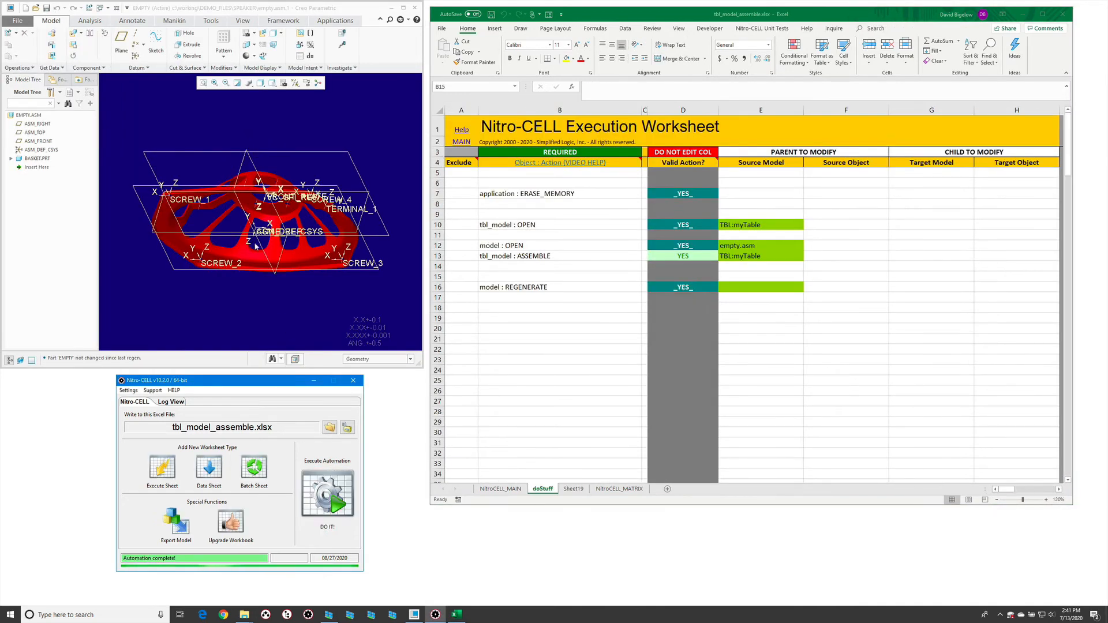
left_click(584, 311)
Start a new row in the Sheet19 table with item name cone.prt and source coordinate system prt_csys_def.
left_click(573, 489)
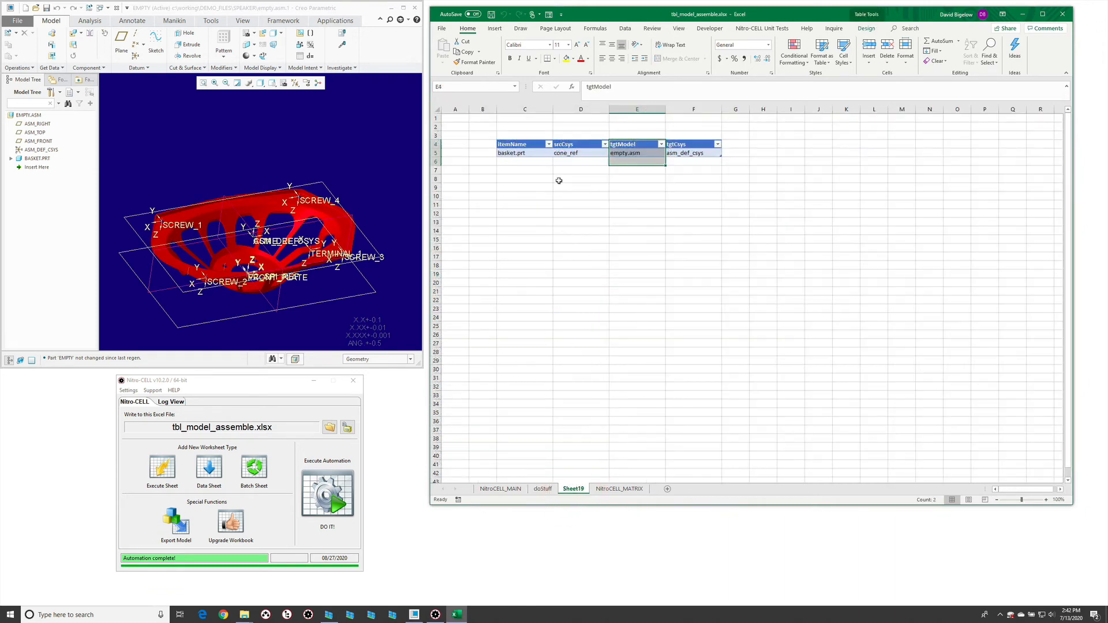
left_click(537, 166)
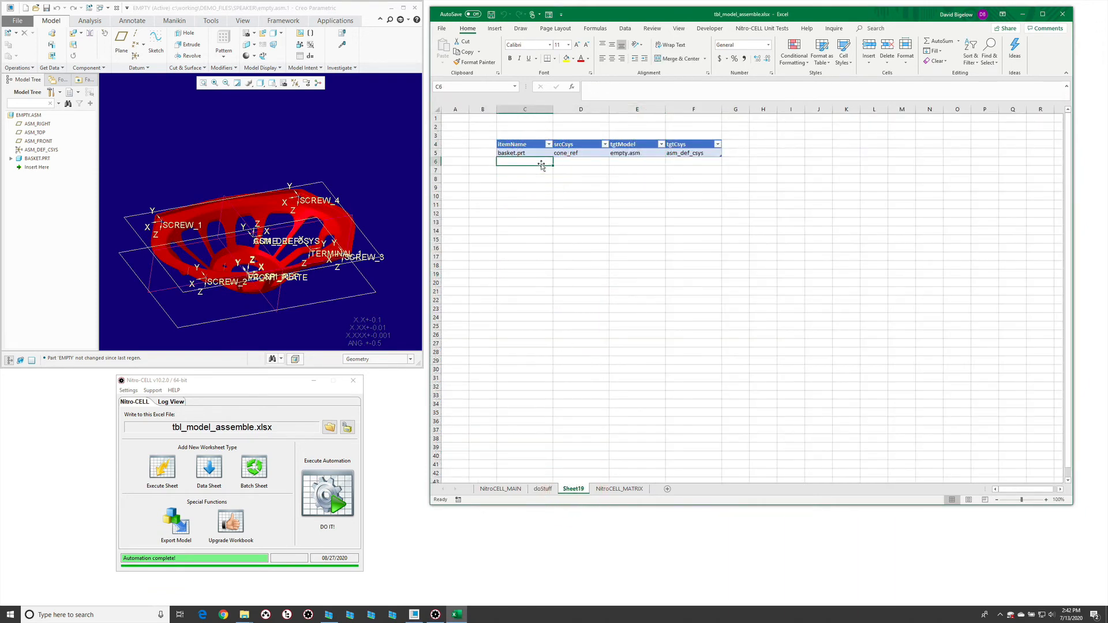
type("cone.prt")
key("Tab")
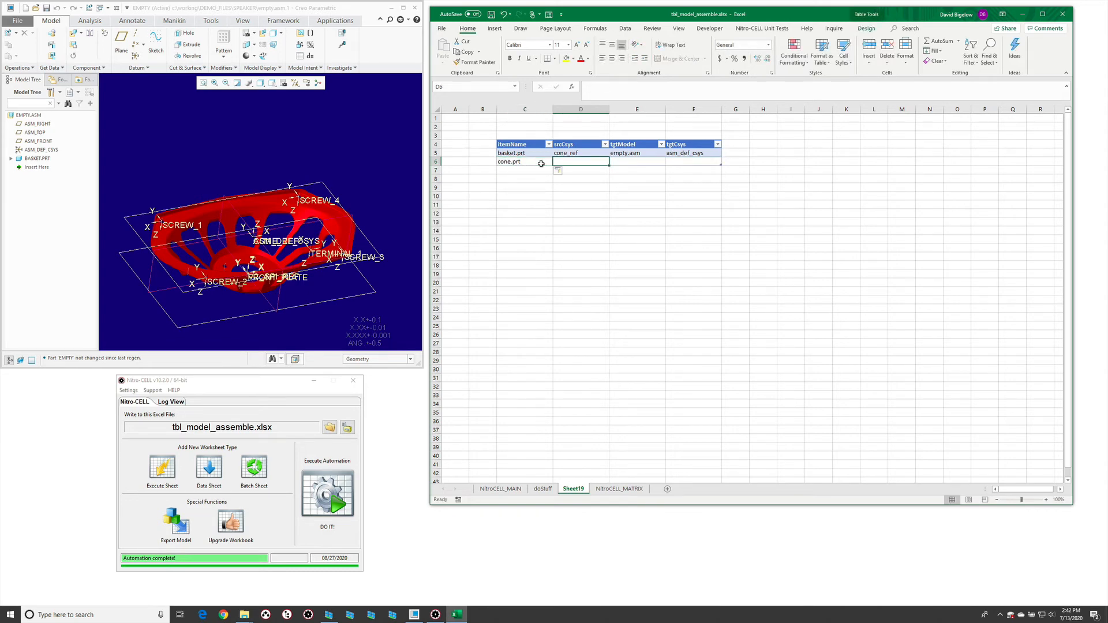
type("prt_c")
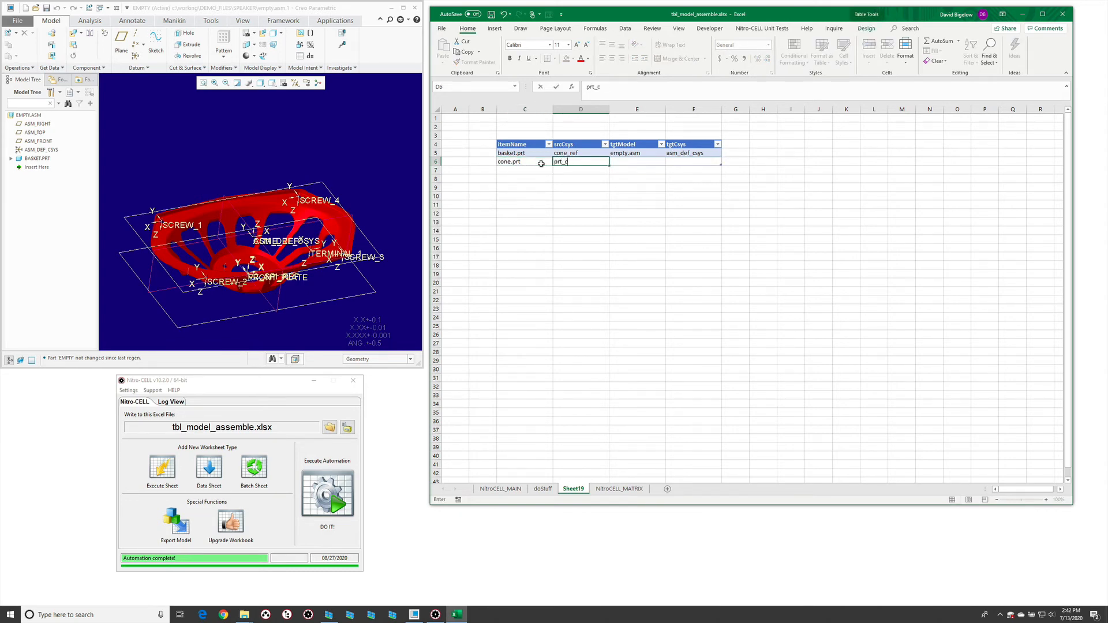
type("sys_def")
key("Tab")
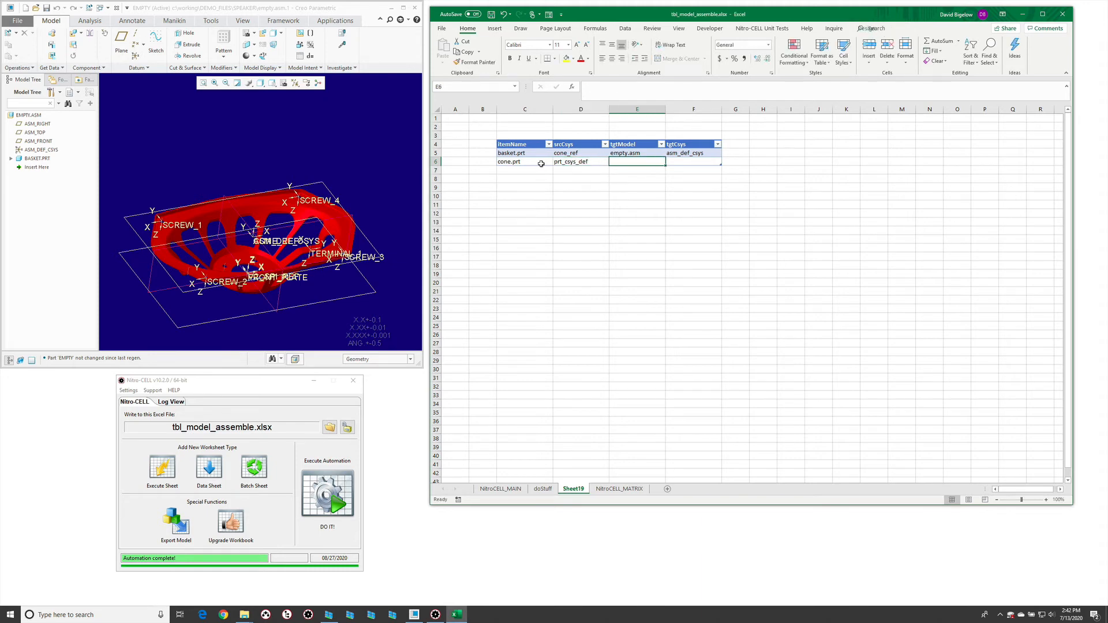
Set the cone.prt row's target model to basket.prt and its target coordinate system to cone_ref.
type("baskt")
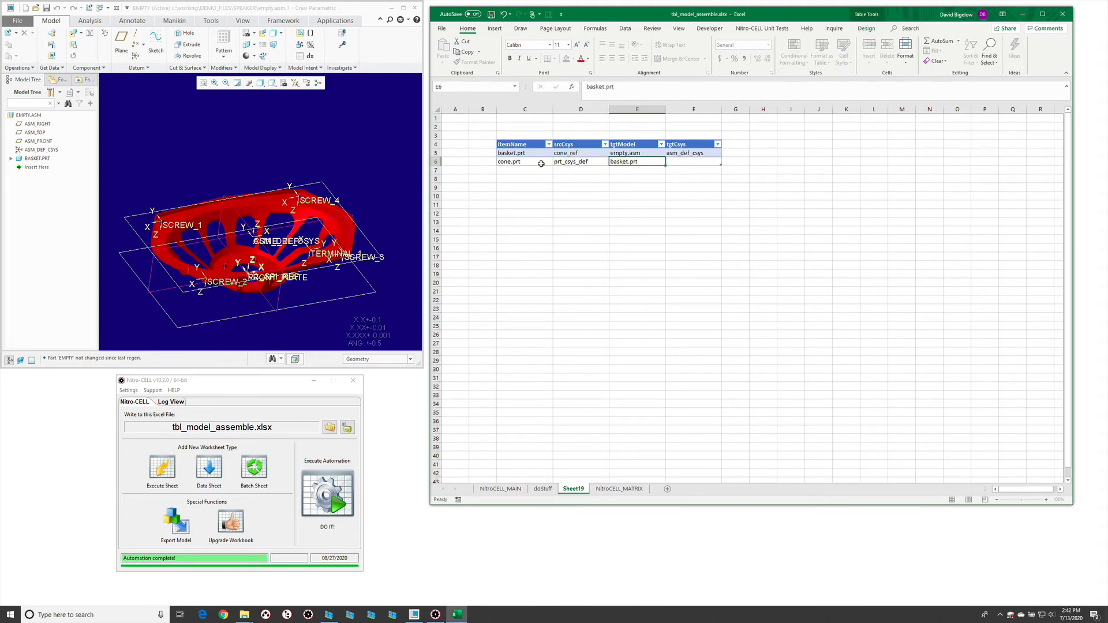
key("Tab")
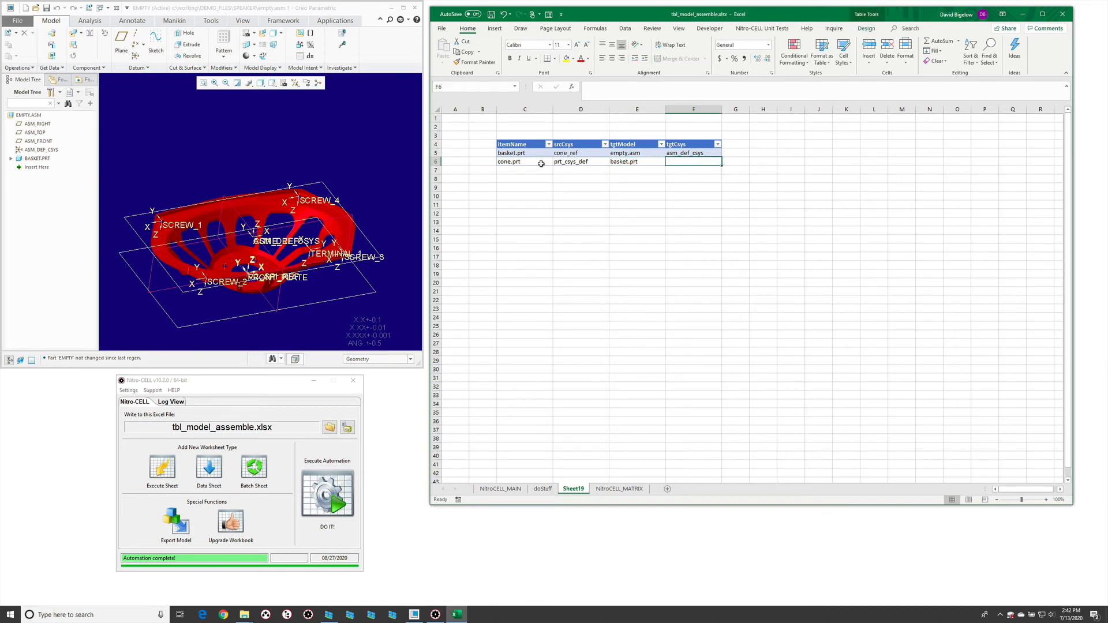
type("cone_r")
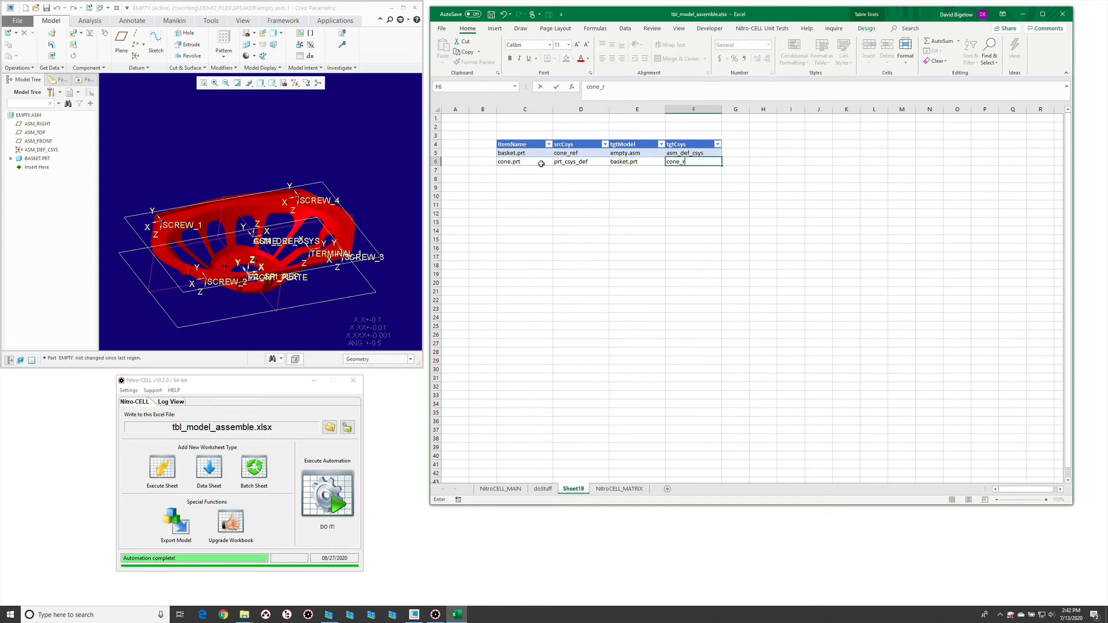
type("ef")
key("Return")
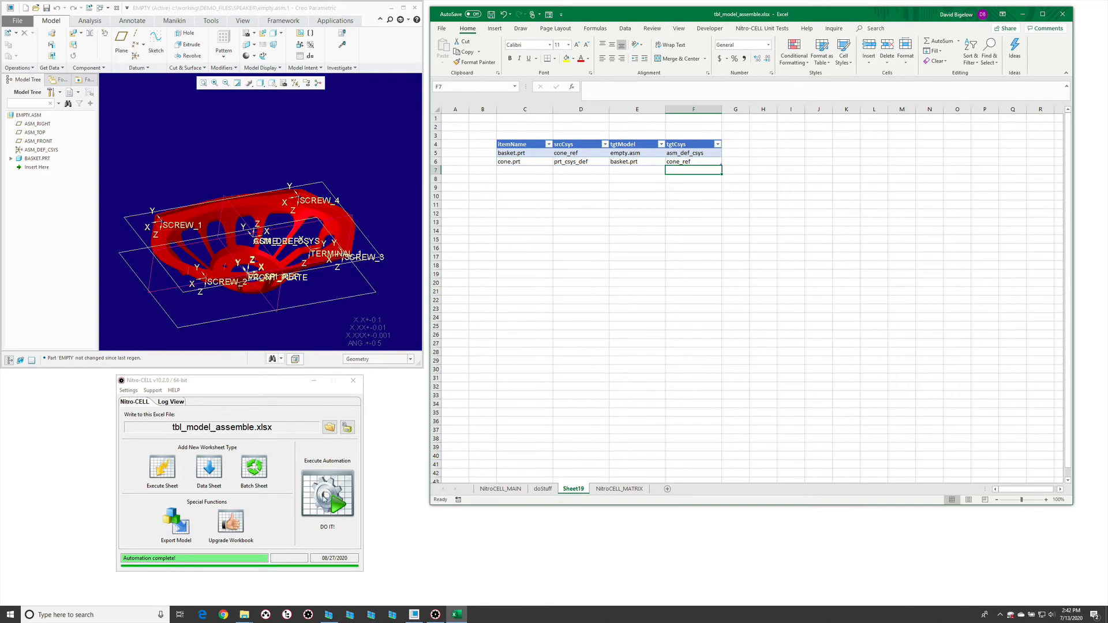
Run the Nitro-CELL automation with the cone row, and examine CONE.PRT in the EMPTY.ASM assembly.
left_click(325, 499)
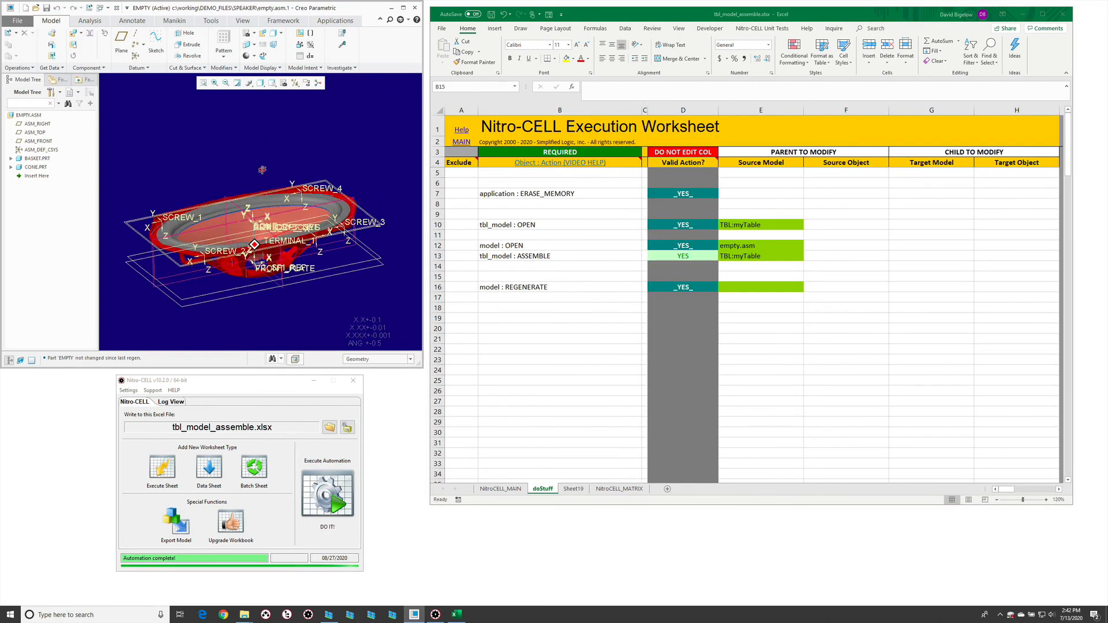
middle_click_drag(262, 170, 249, 198)
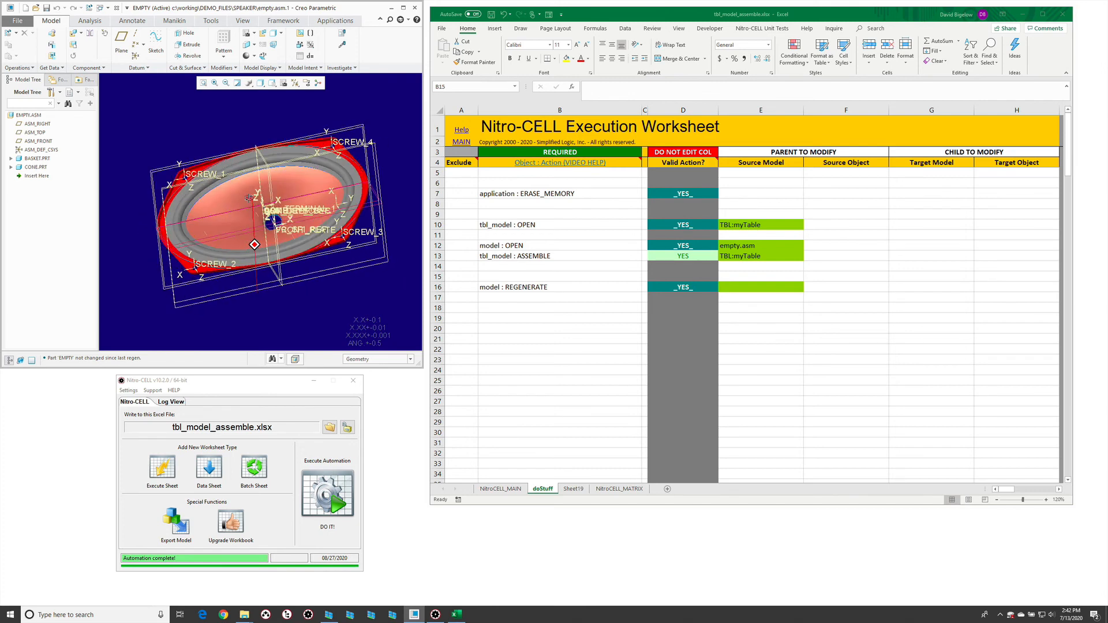
left_click(41, 168)
left_click(148, 251)
middle_click_drag(149, 252, 158, 225)
left_click(749, 320)
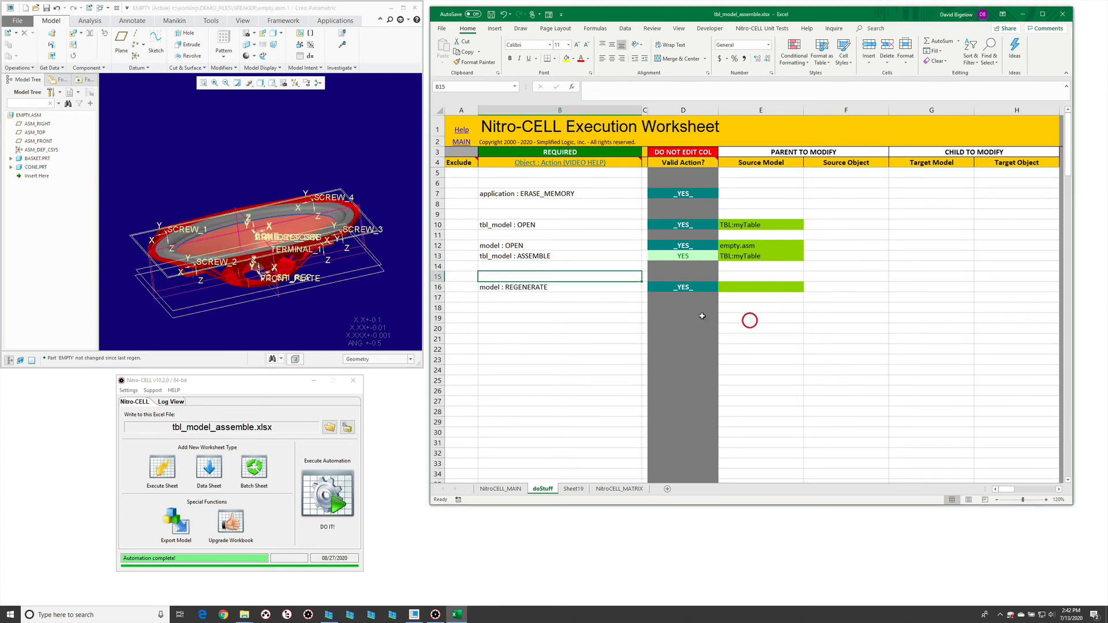
Add a row to the Sheet19 table with item name screw.prt and source coordinate system screw.
left_click(575, 489)
left_click(519, 171)
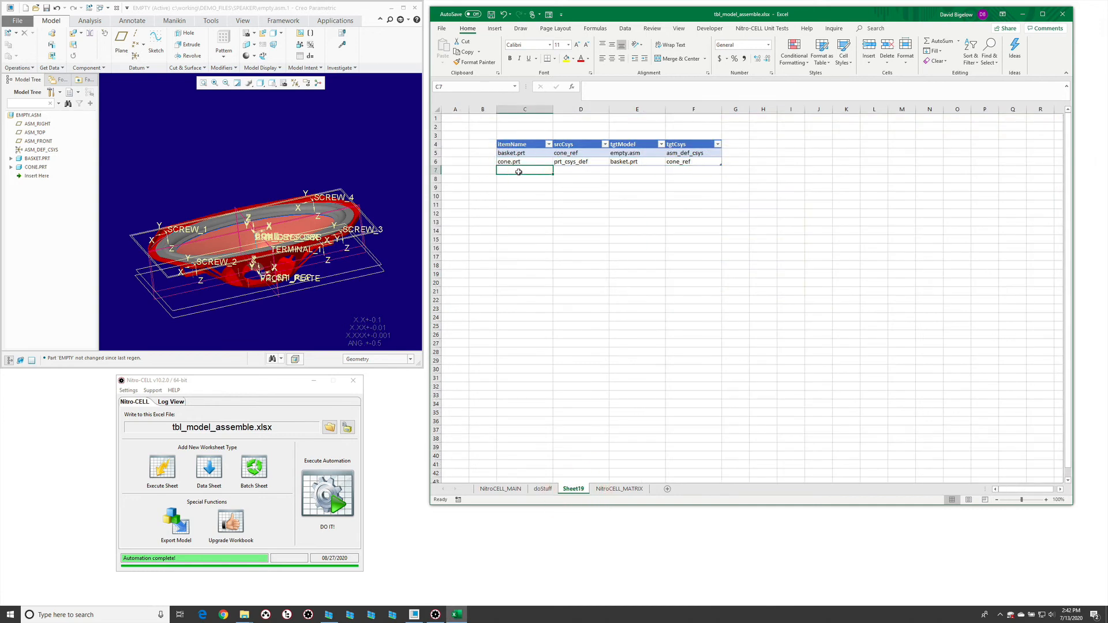
type("screw")
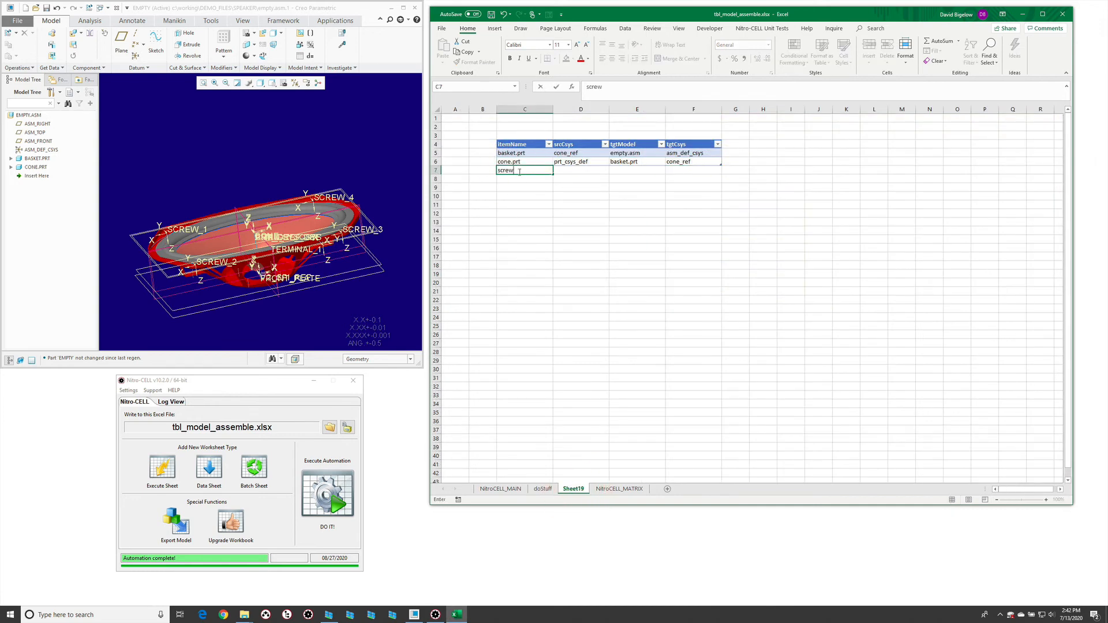
type(".prt")
key("Tab")
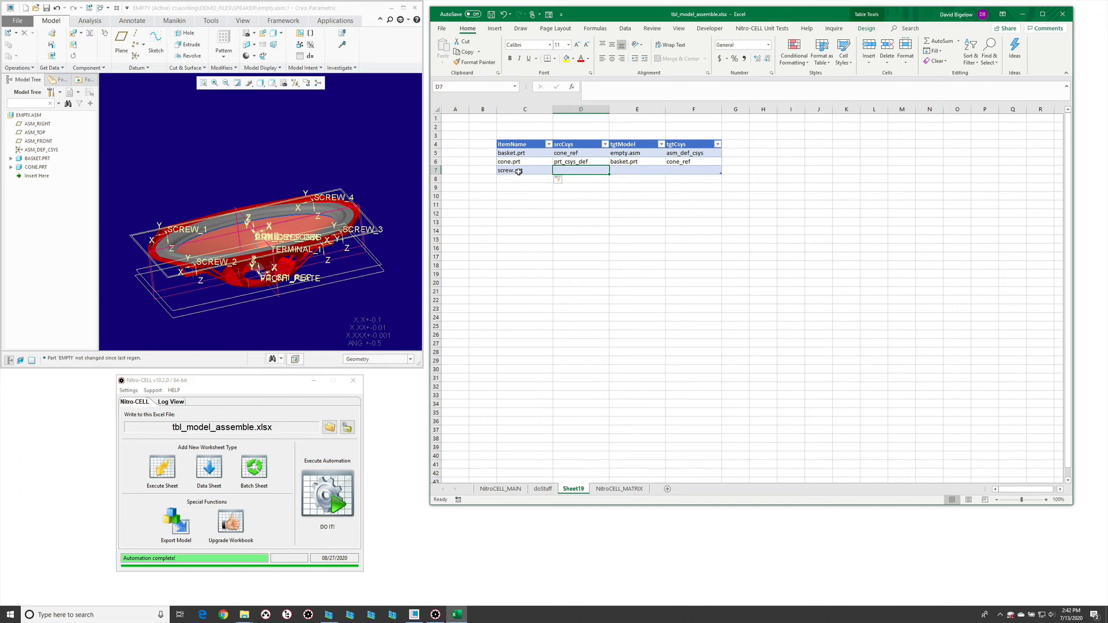
type("scre")
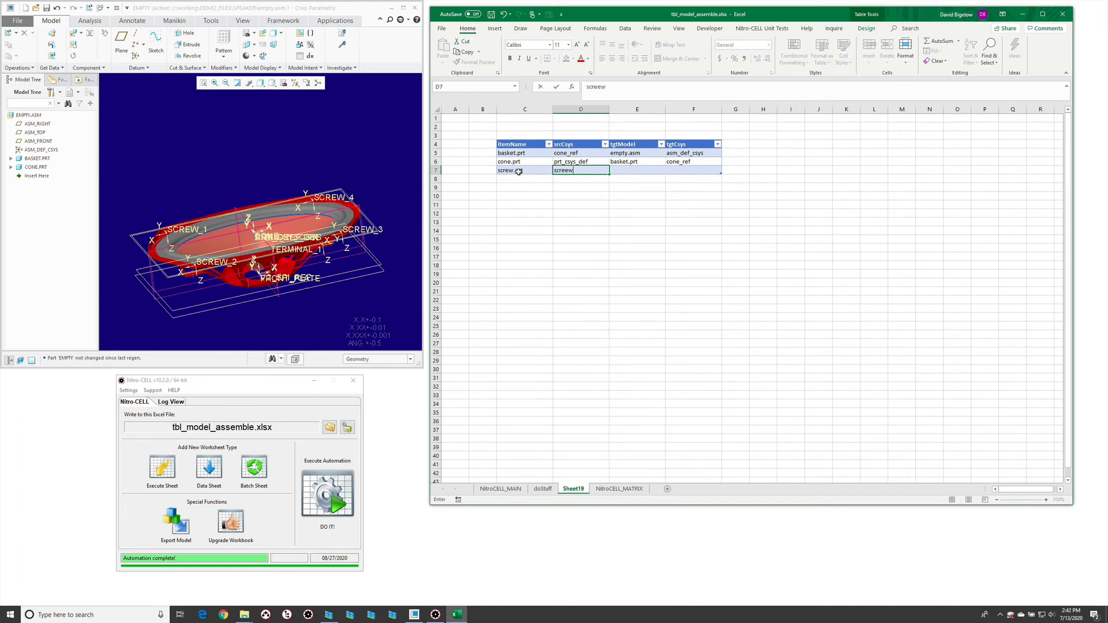
type("w")
key("Return")
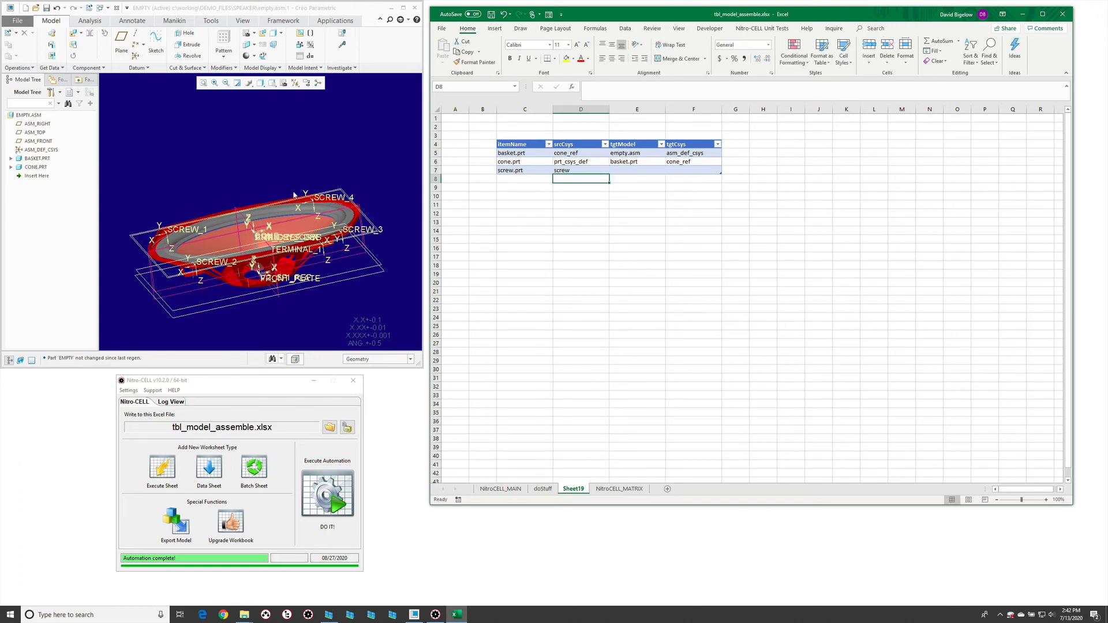
Open the generic screw.prt in Creo Parametric, check its SCREW coordinate system, and return to the EMPTY.ASM assembly.
left_click(267, 178)
key("ctrl+o")
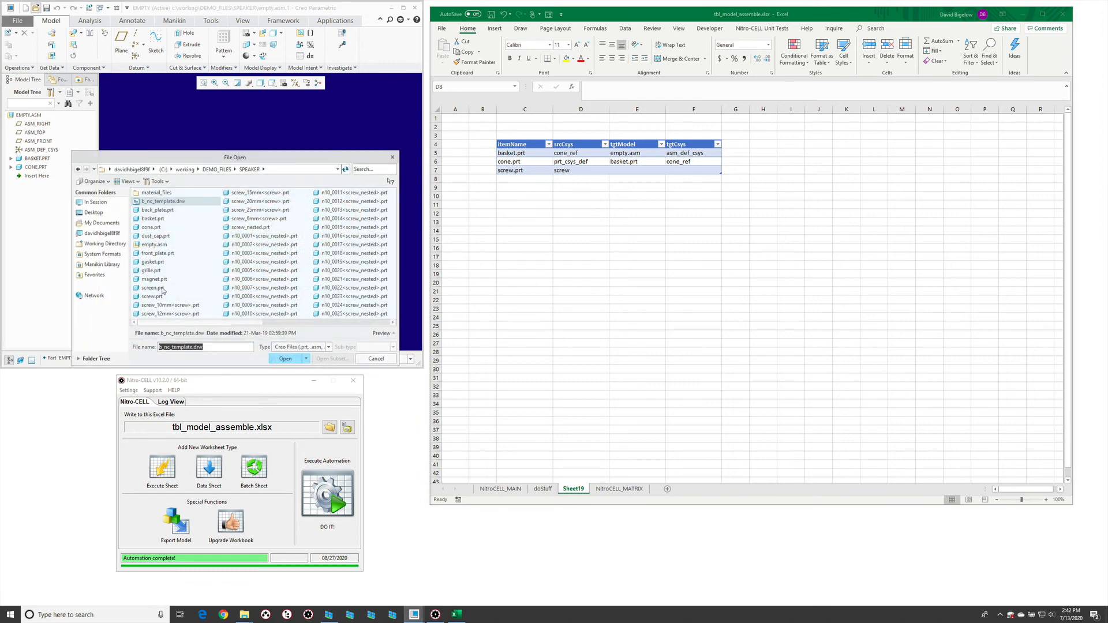
double_click(152, 296)
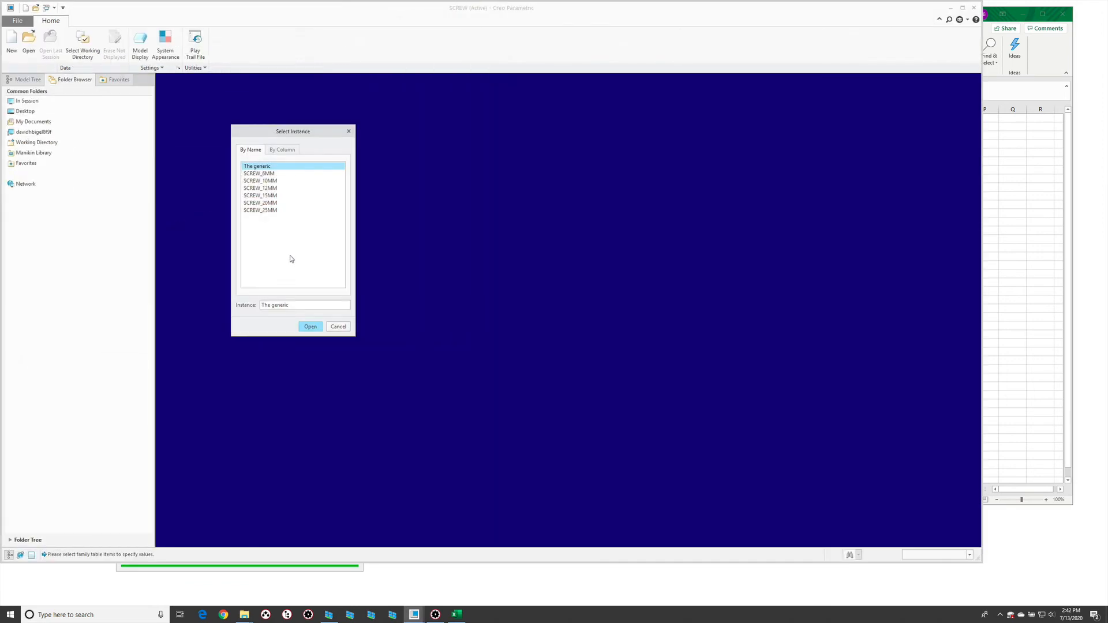
left_click(307, 326)
left_click(334, 386)
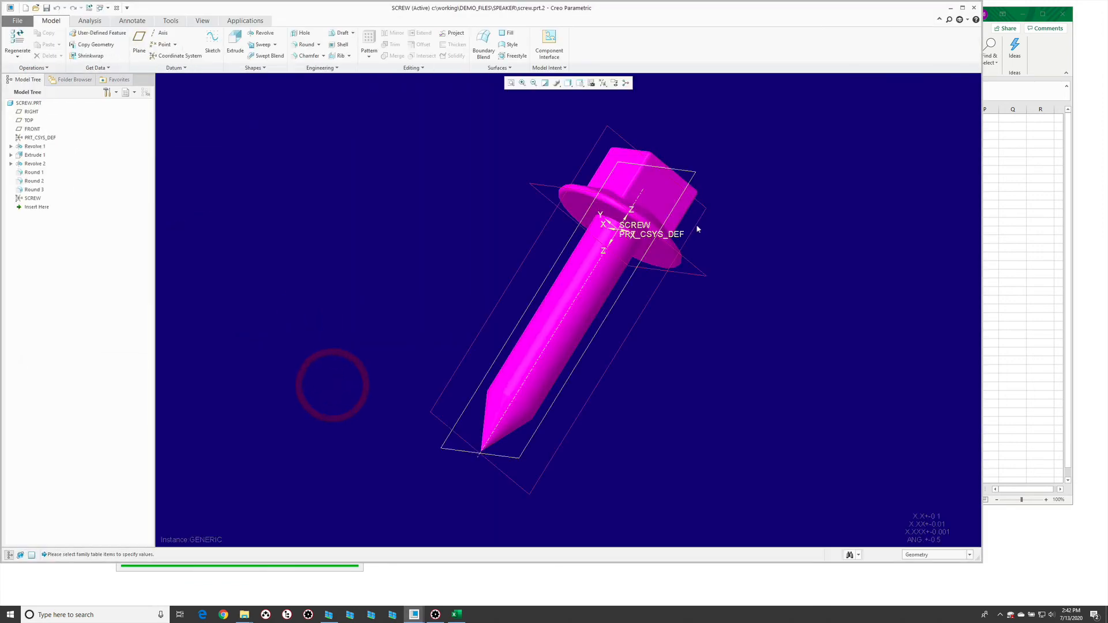
left_click(639, 229)
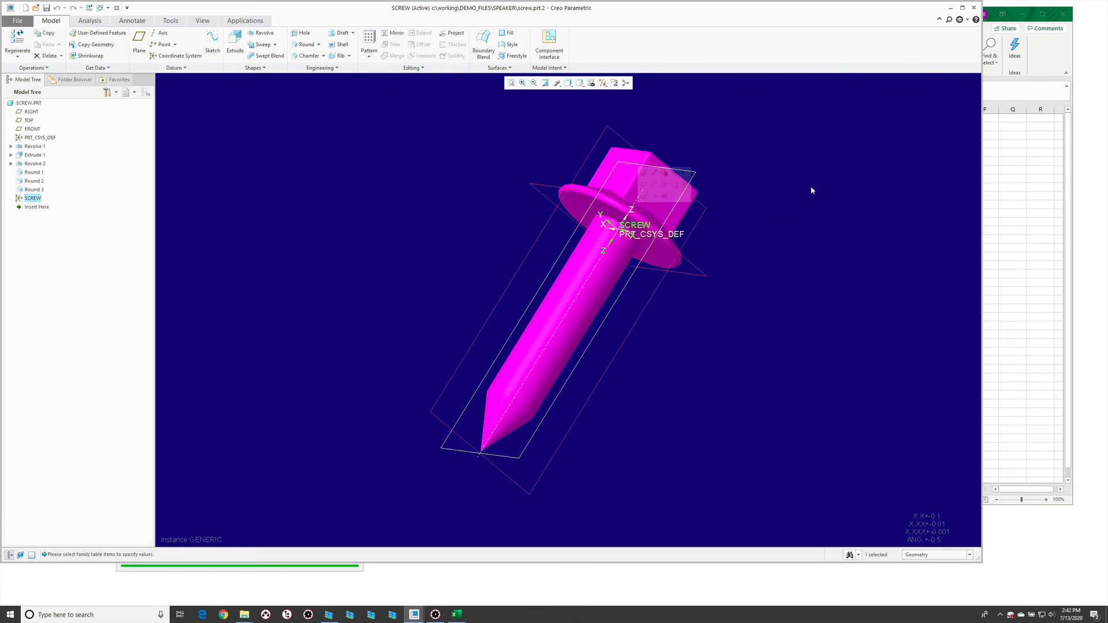
left_click(974, 8)
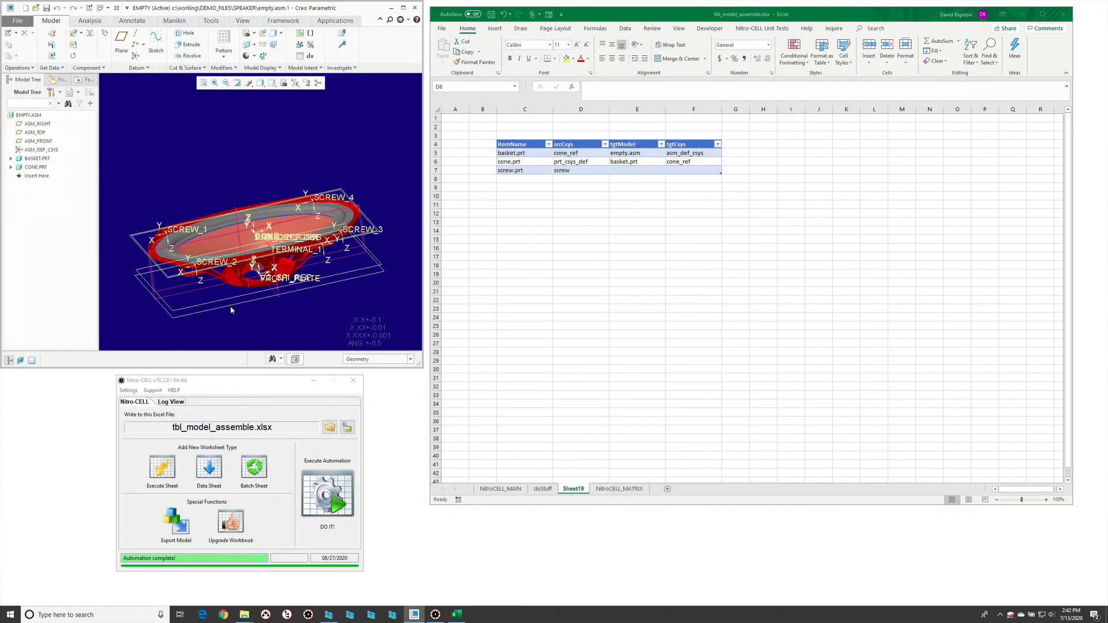
middle_click_drag(214, 293, 208, 300)
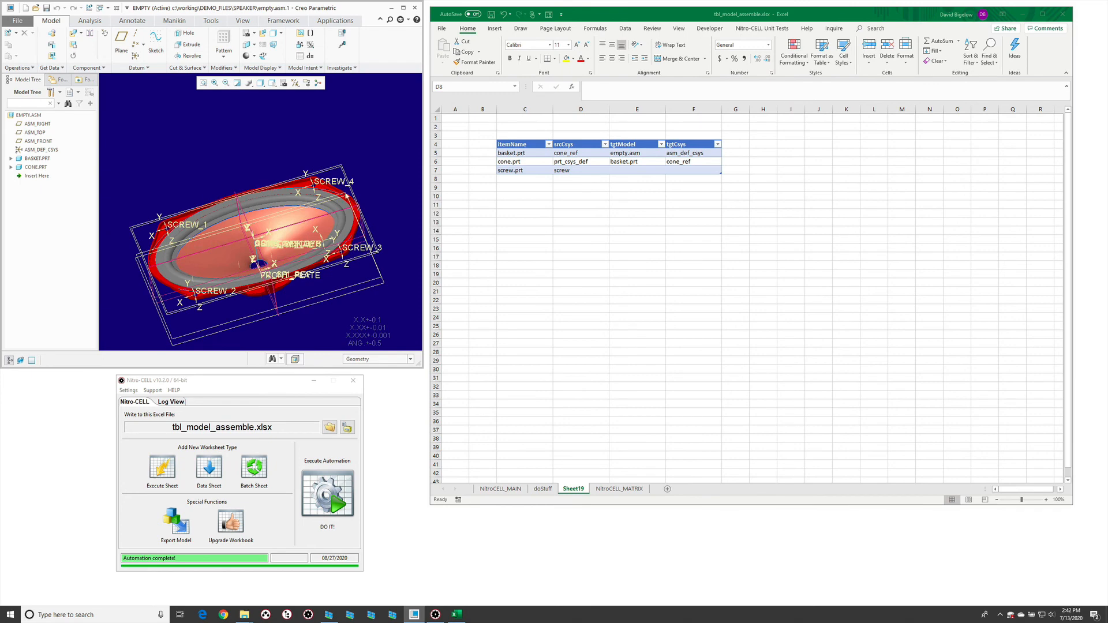
Set the screw.prt row's target model to basket.prt and its target coordinate system to the wildcard screw_*.
left_click(687, 182)
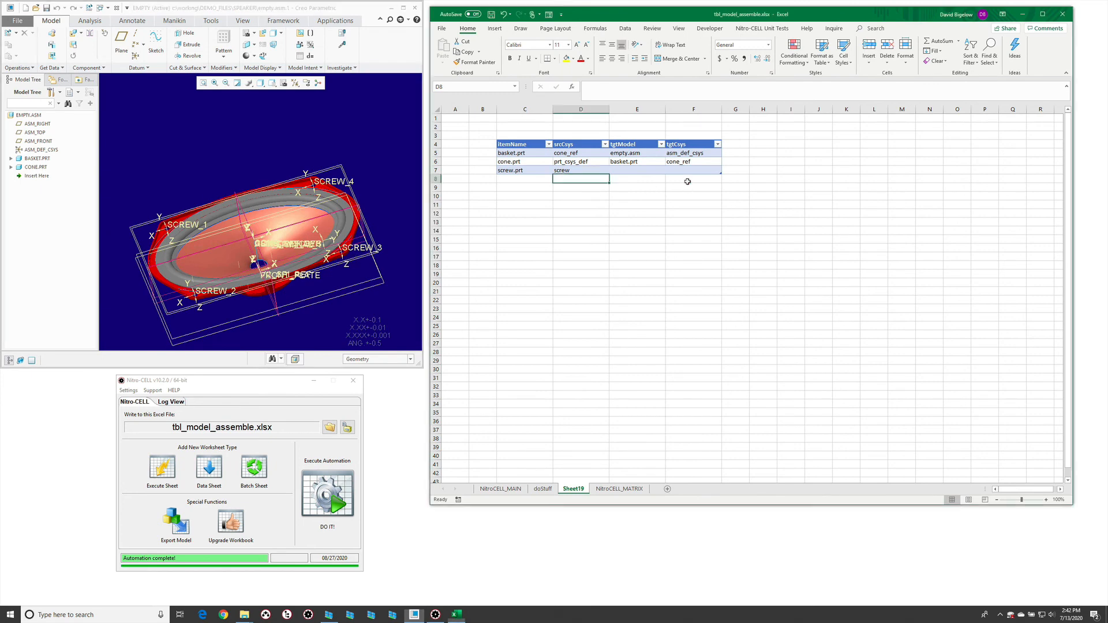
left_click(641, 171)
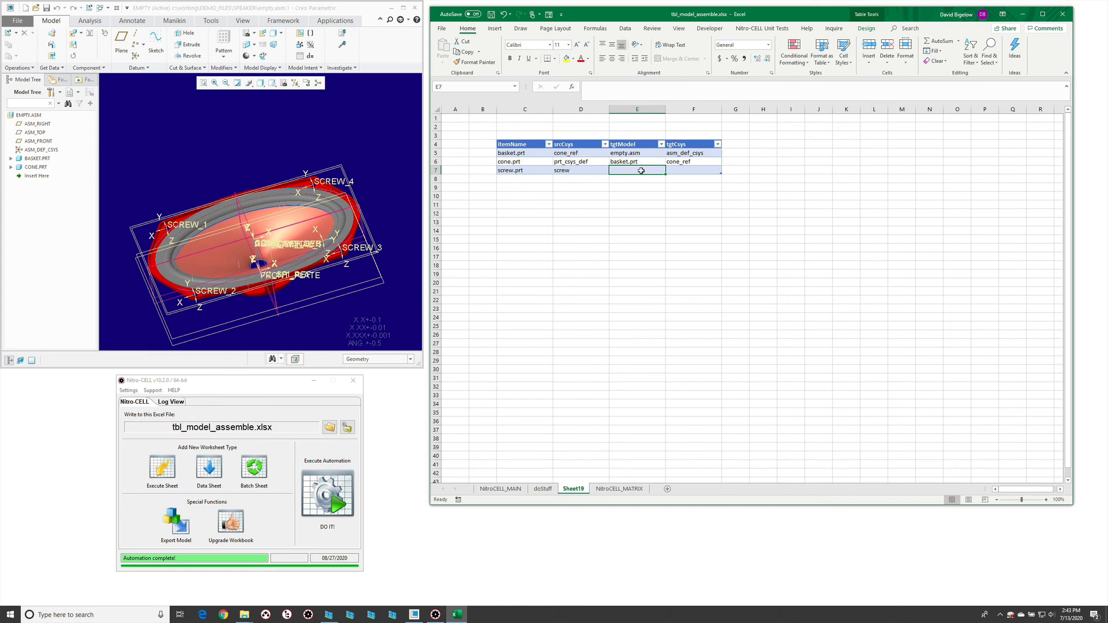
type("basket.prt")
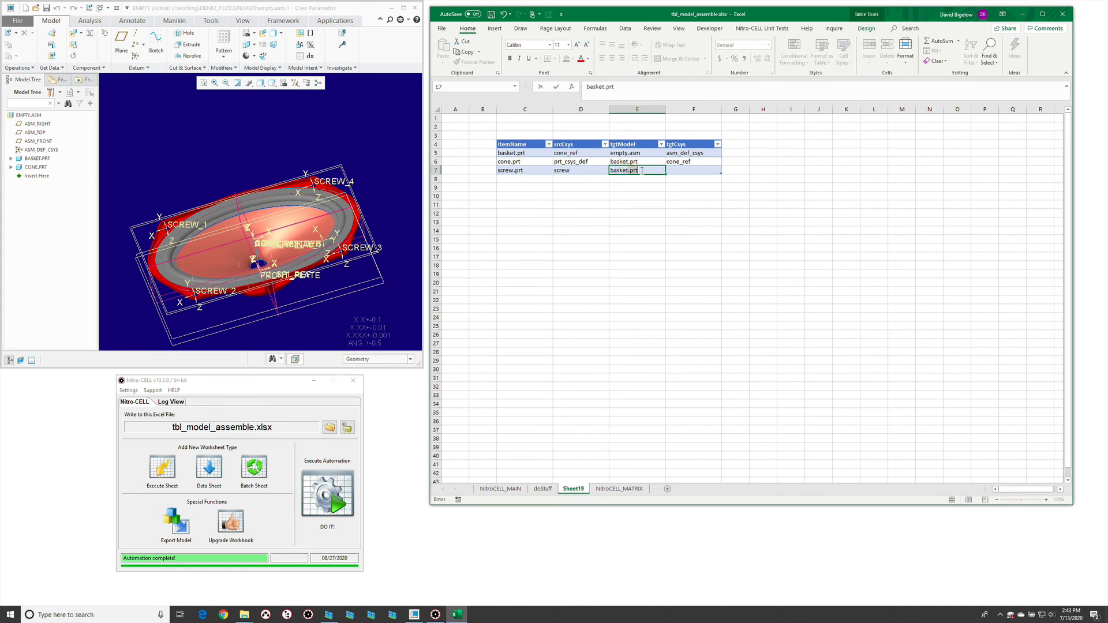
key("Tab")
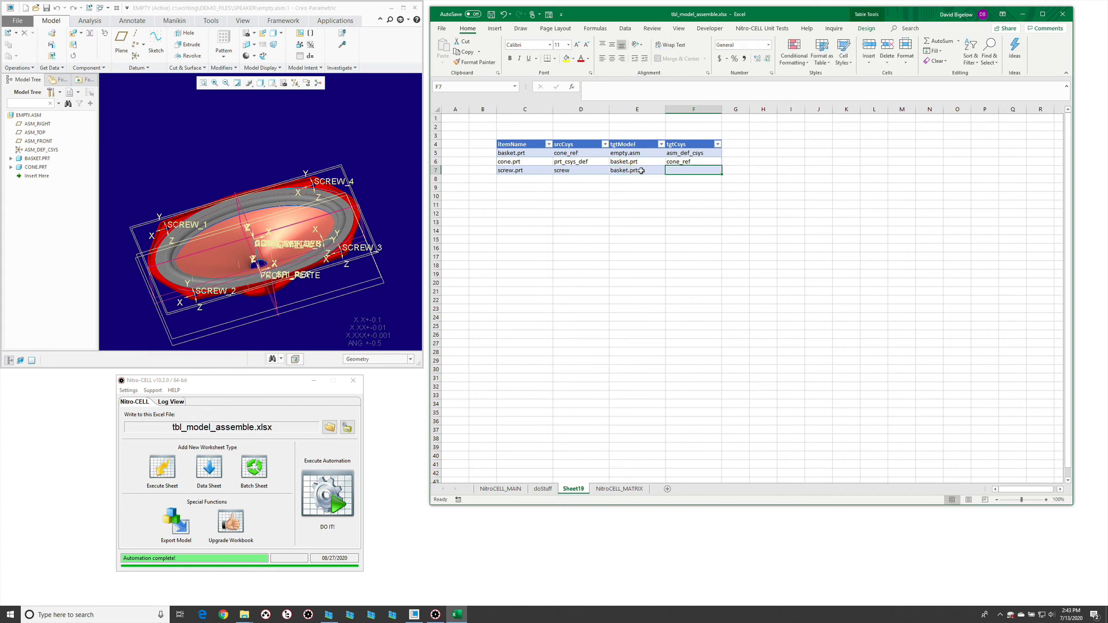
type("screw")
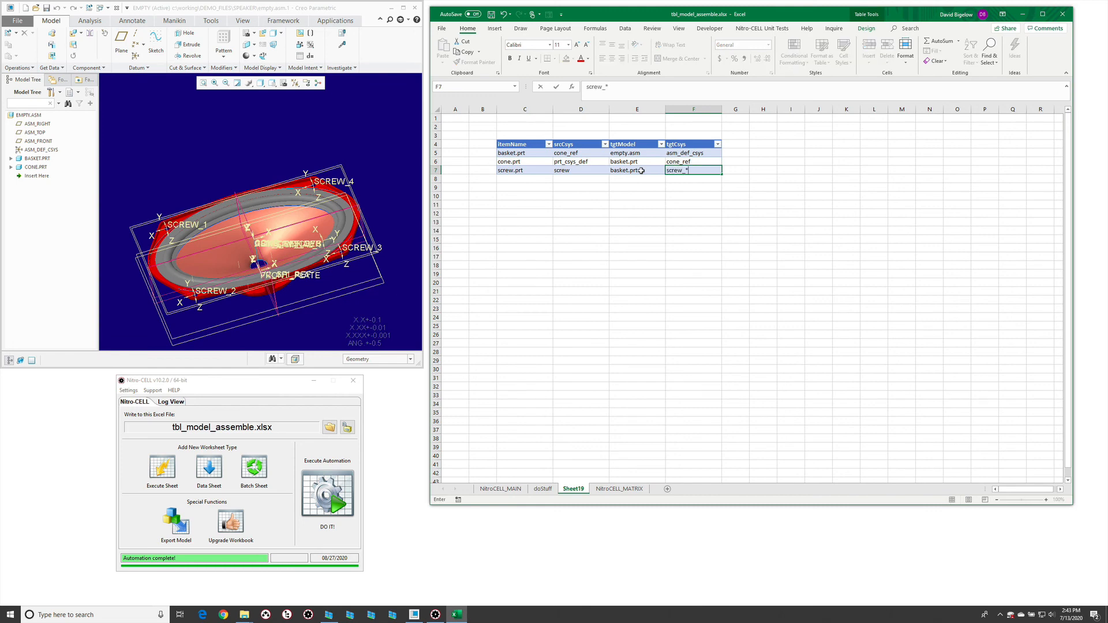
type("_*")
key("Return")
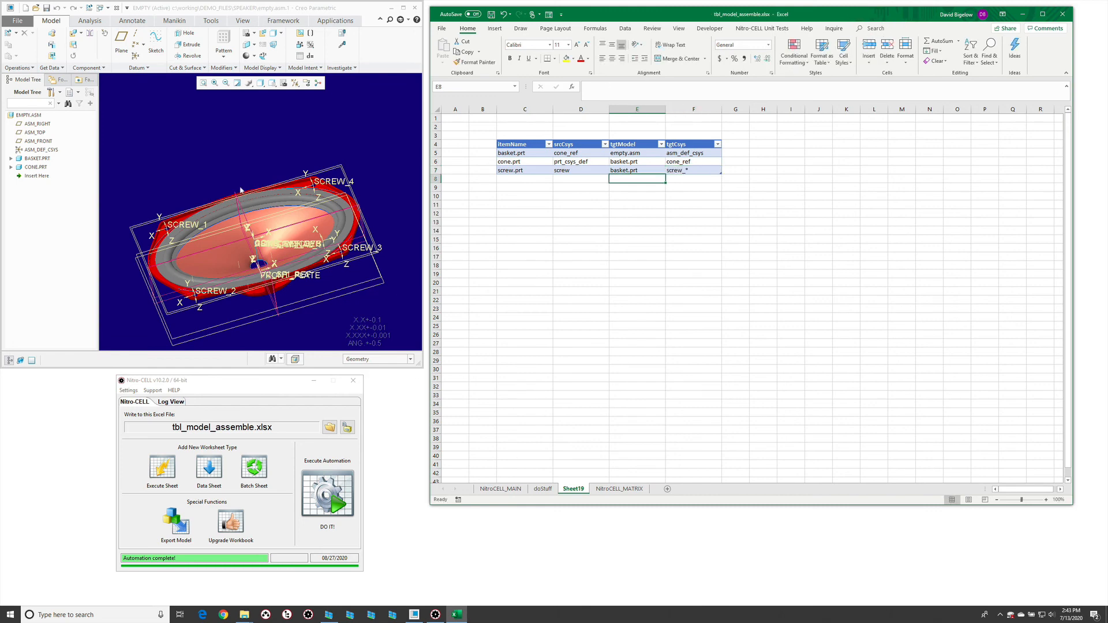
Run the Nitro-CELL automation with the screw row, and examine the SCREW.PRT components in EMPTY.ASM with all datum display turned off.
left_click(328, 494)
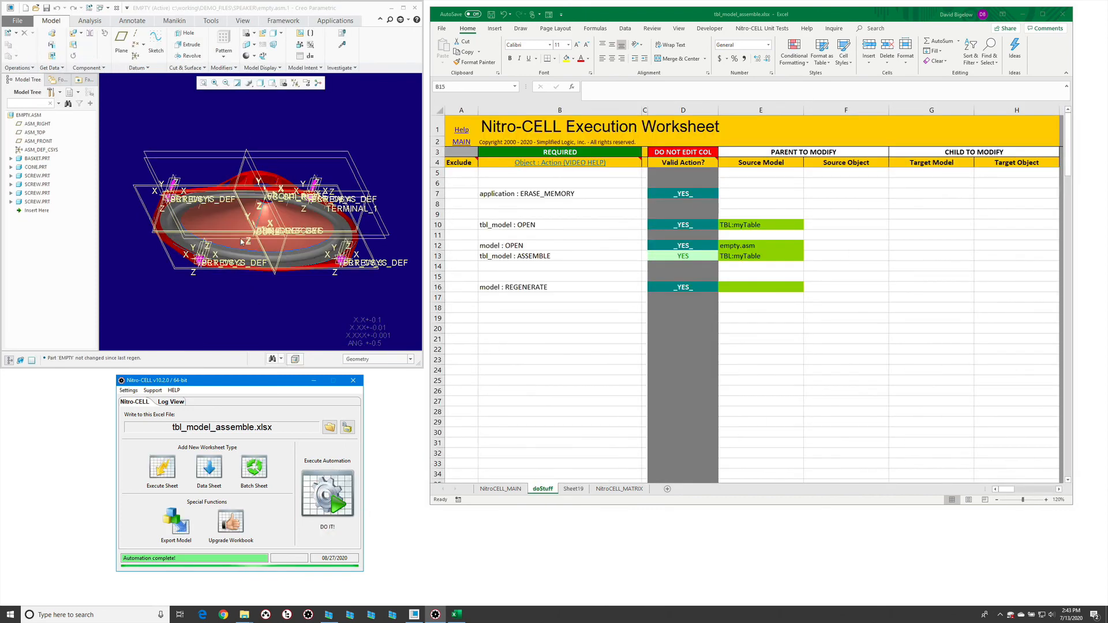
left_click(295, 83)
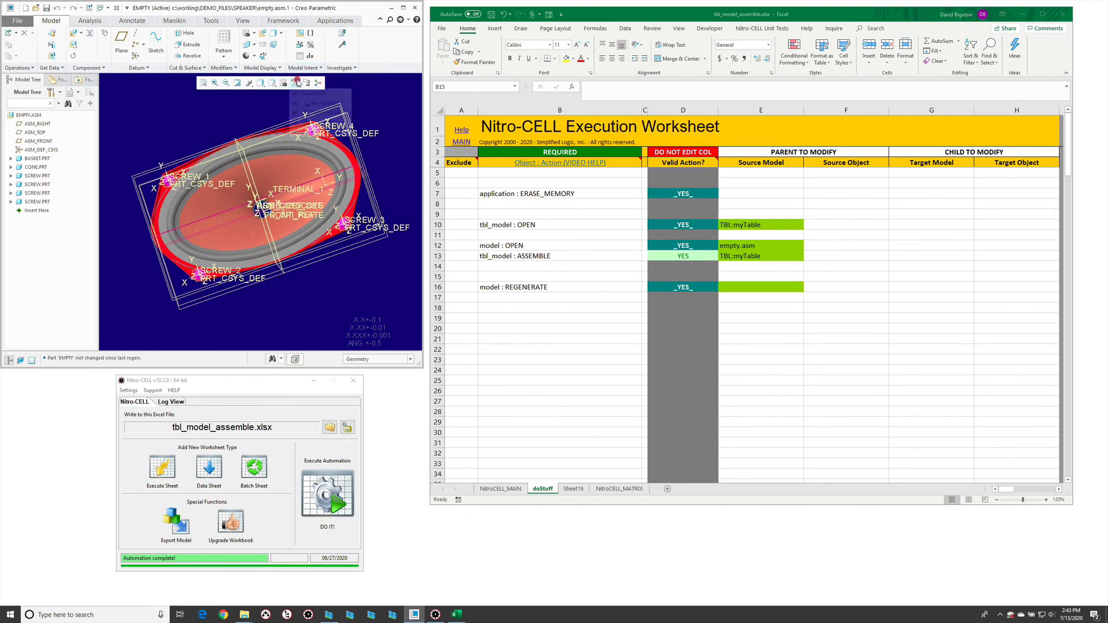
left_click(294, 94)
left_click(227, 117)
mouse_move(217, 168)
middle_mouse_down()
mouse_move(223, 133)
mouse_move(224, 150)
middle_mouse_up()
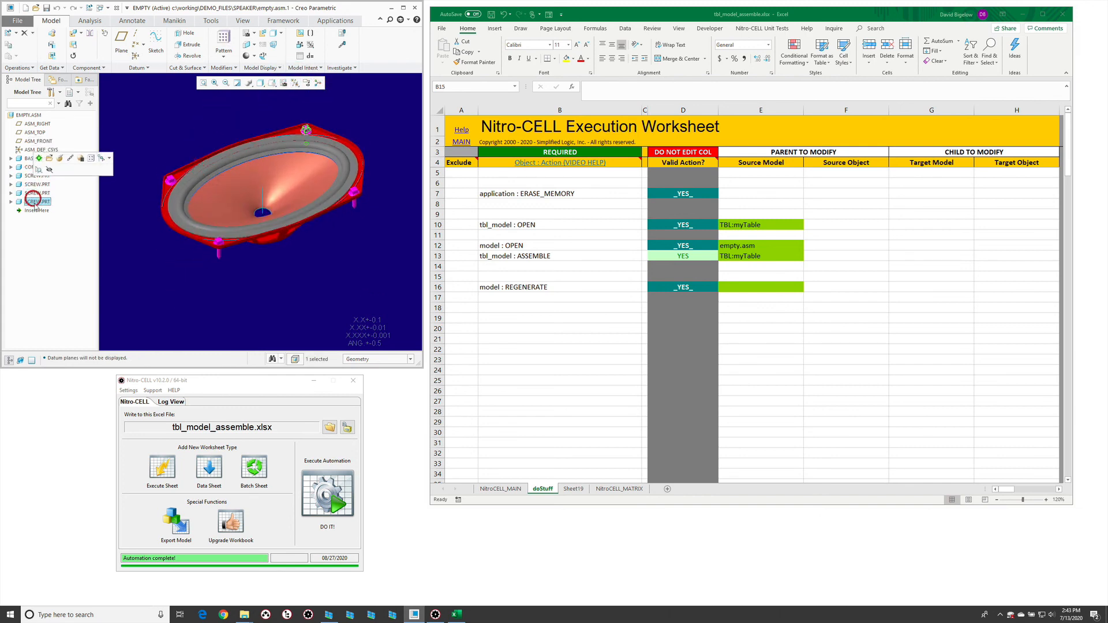
middle_click_drag(187, 265, 306, 236)
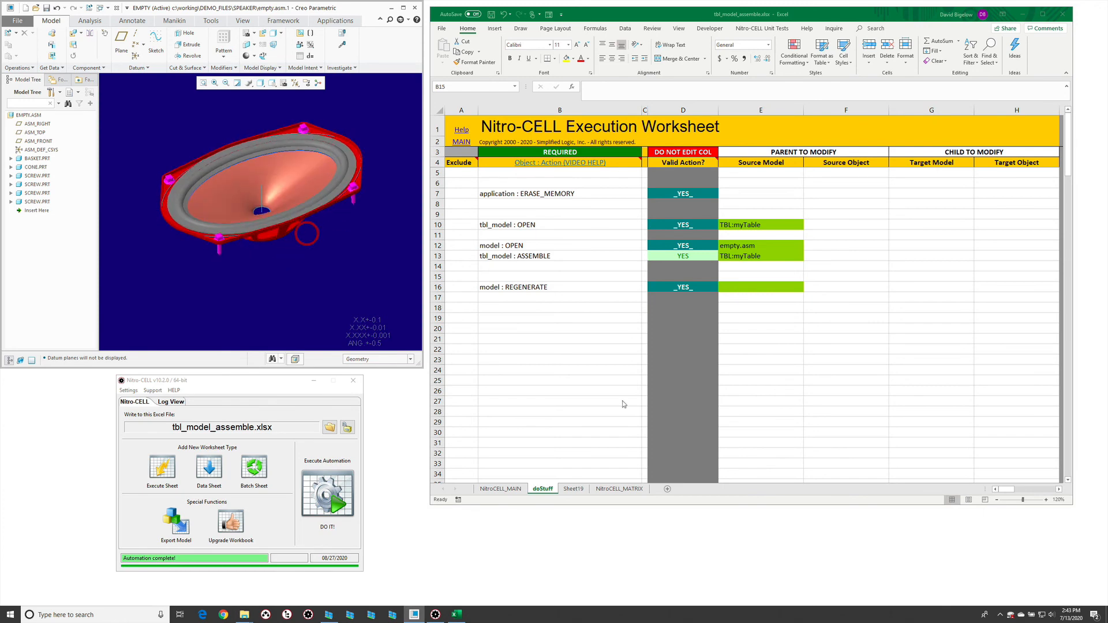
Review the Sheet19 table's target model entries and the screw.prt row's target coordinate system.
left_click(574, 491)
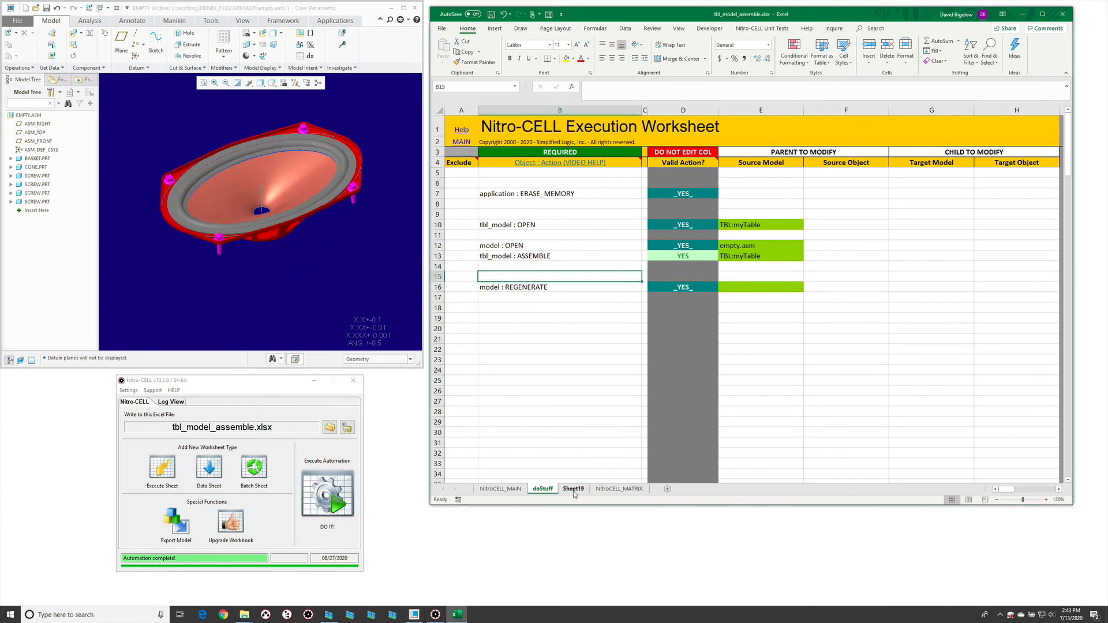
left_click(574, 489)
left_click(660, 151)
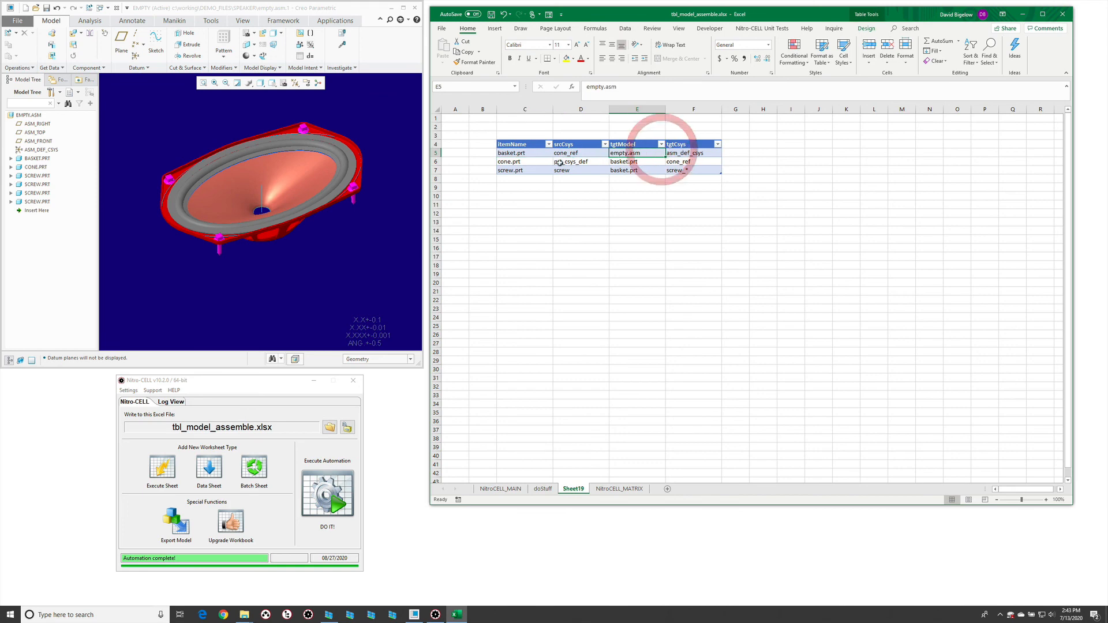
left_click(697, 168)
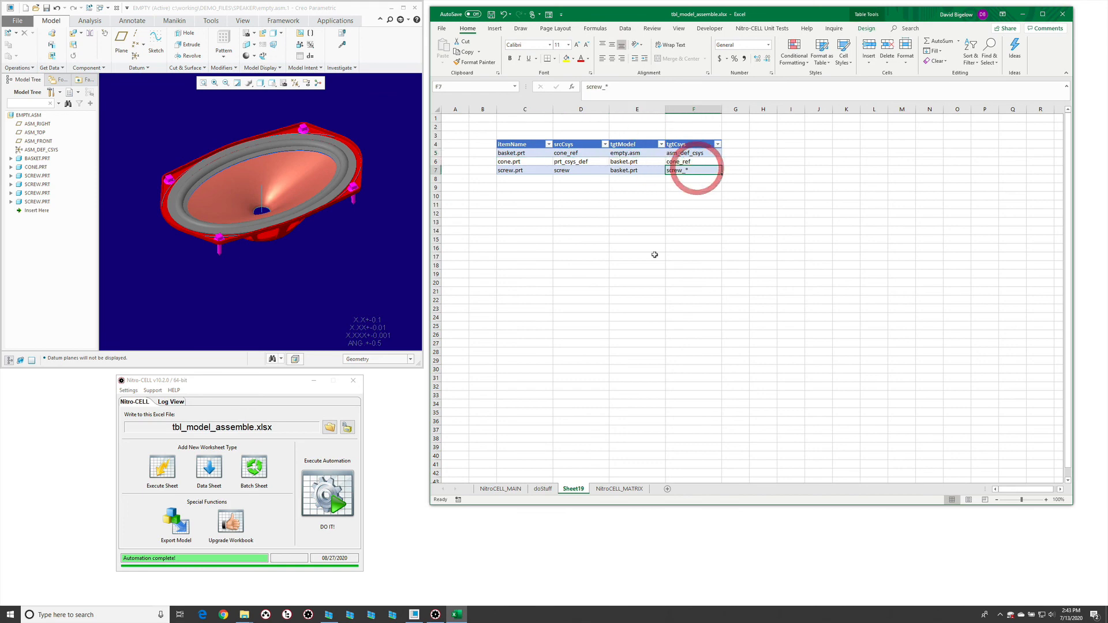
left_click(636, 255)
Begin an action entry starting with "d" in cell B15 of the doStuff worksheet.
left_click(543, 489)
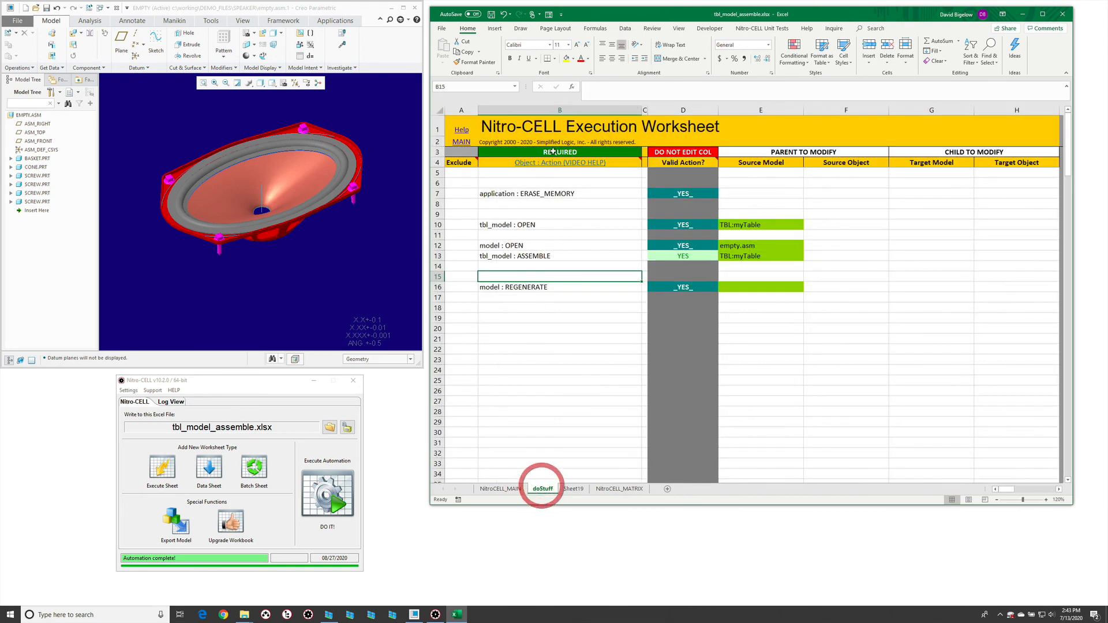
type("d")
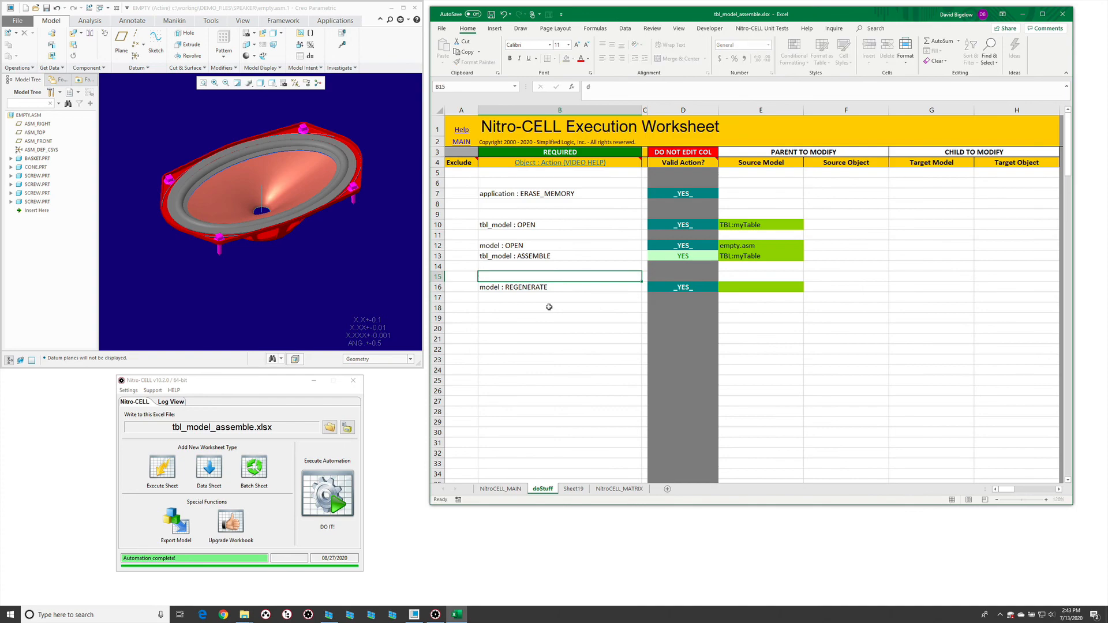